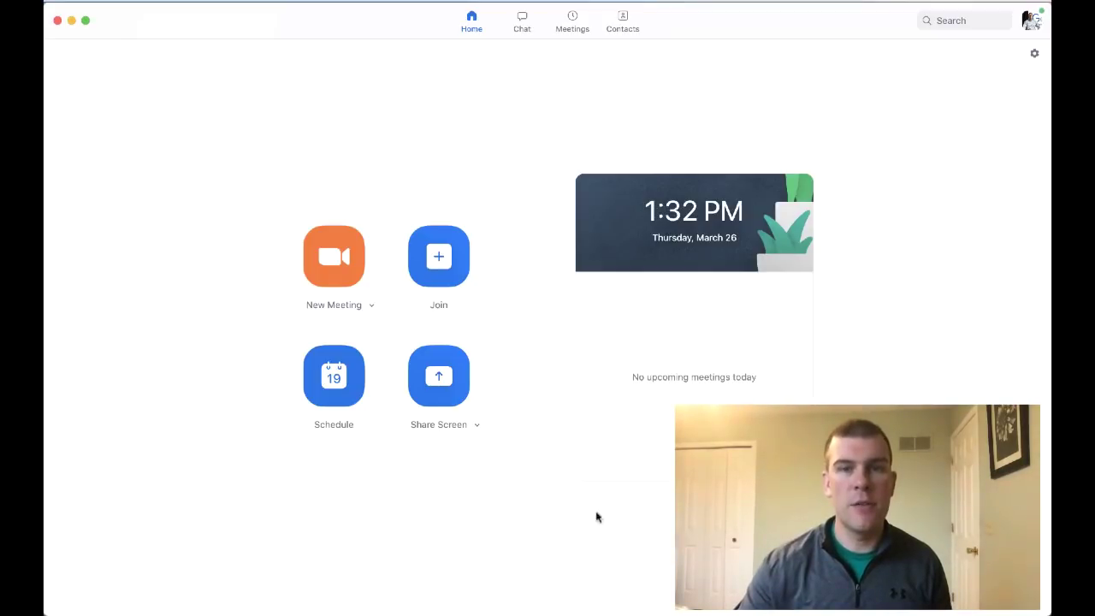
- Set up a new scheduled meeting with the host's video on and participants muted on entry
{"action": "mouse_move", "coordinate": [620, 603]}
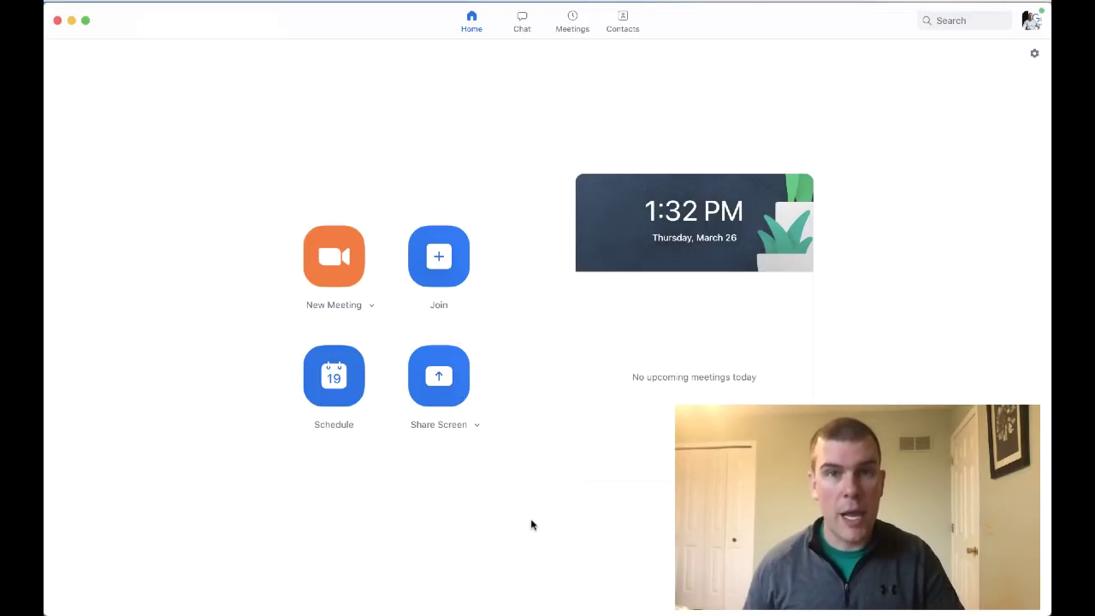
{"action": "left_click", "coordinate": [345, 391]}
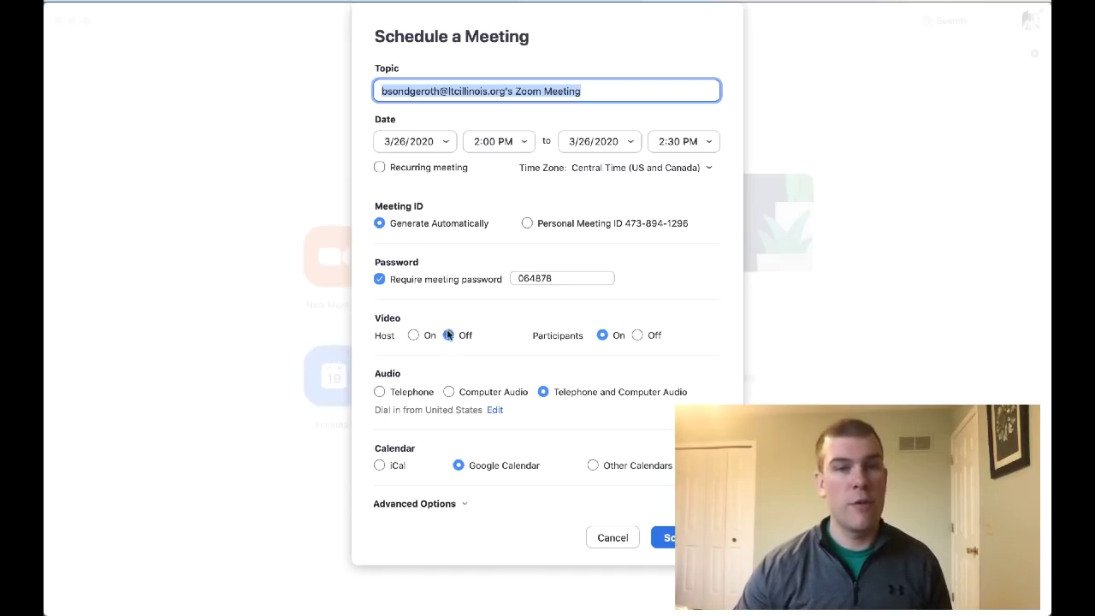
{"action": "left_click", "coordinate": [414, 335]}
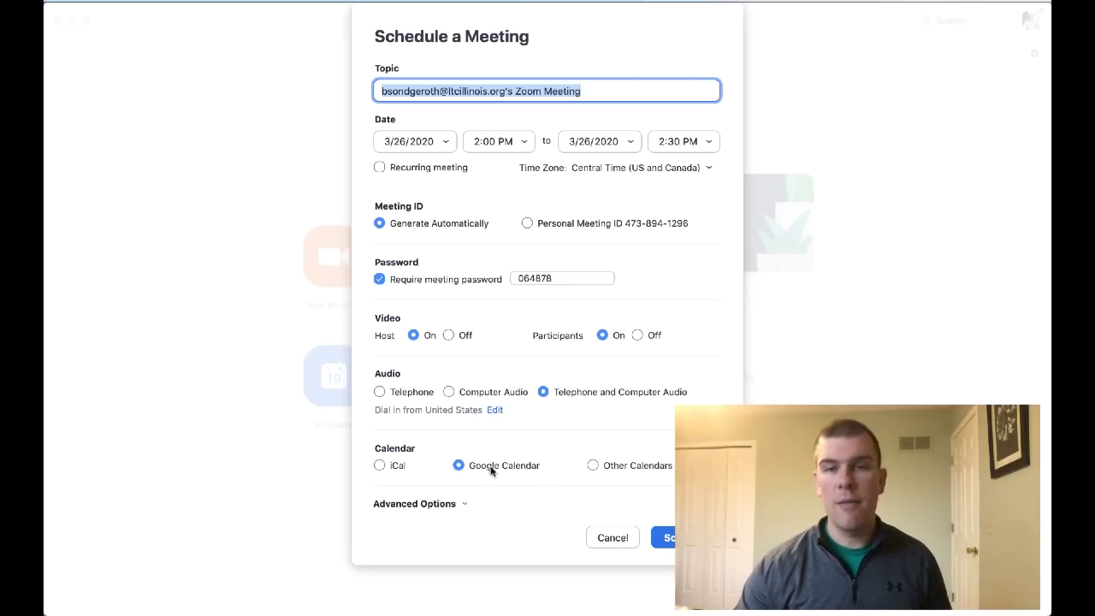
{"action": "left_click", "coordinate": [450, 504]}
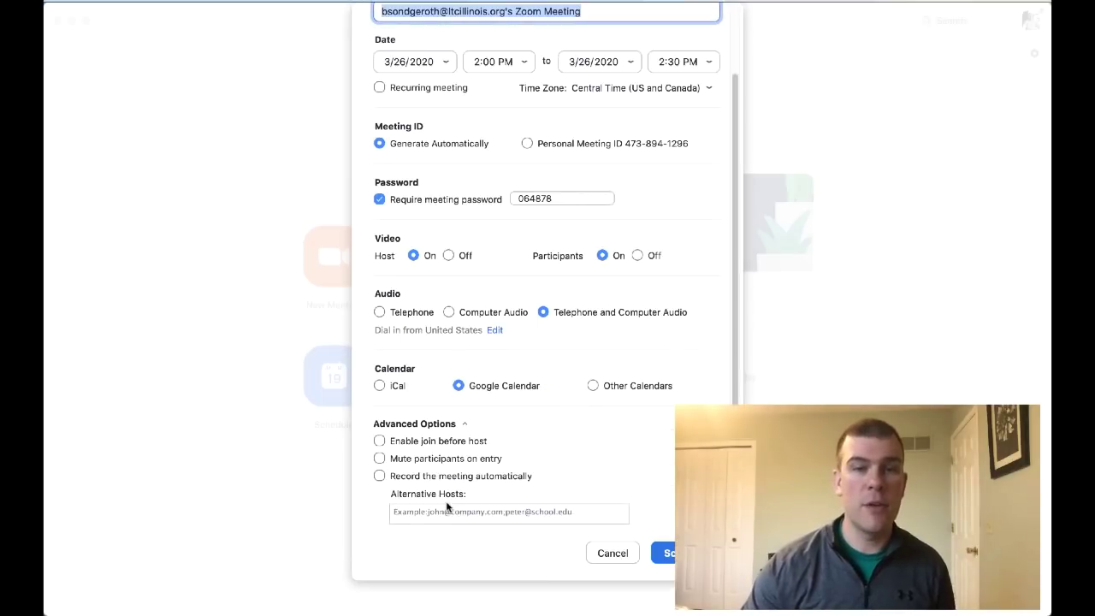
{"action": "left_click", "coordinate": [379, 459]}
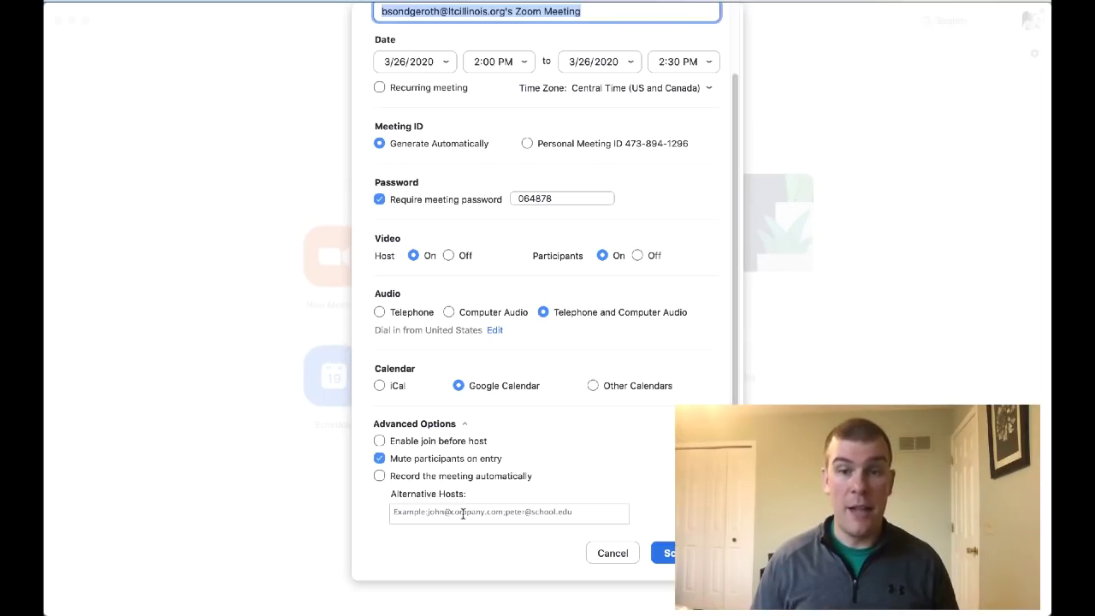
- Schedule the meeting and choose the existing Google account to add it to Google Calendar
{"action": "scroll", "coordinate": [590, 367], "scroll_direction": "up", "scroll_amount": 3}
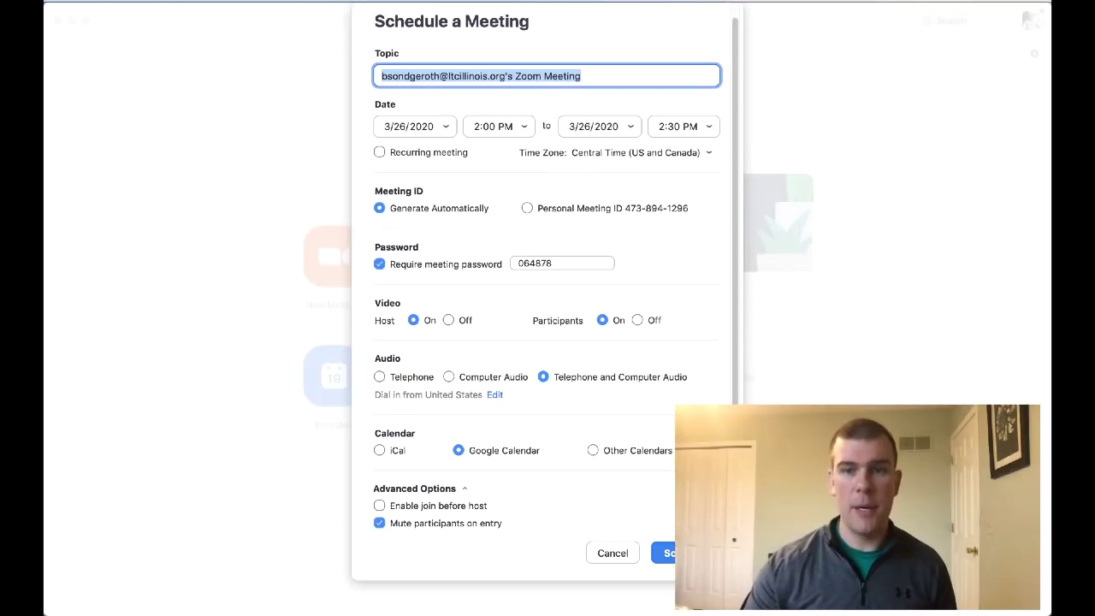
{"action": "left_click", "coordinate": [676, 553]}
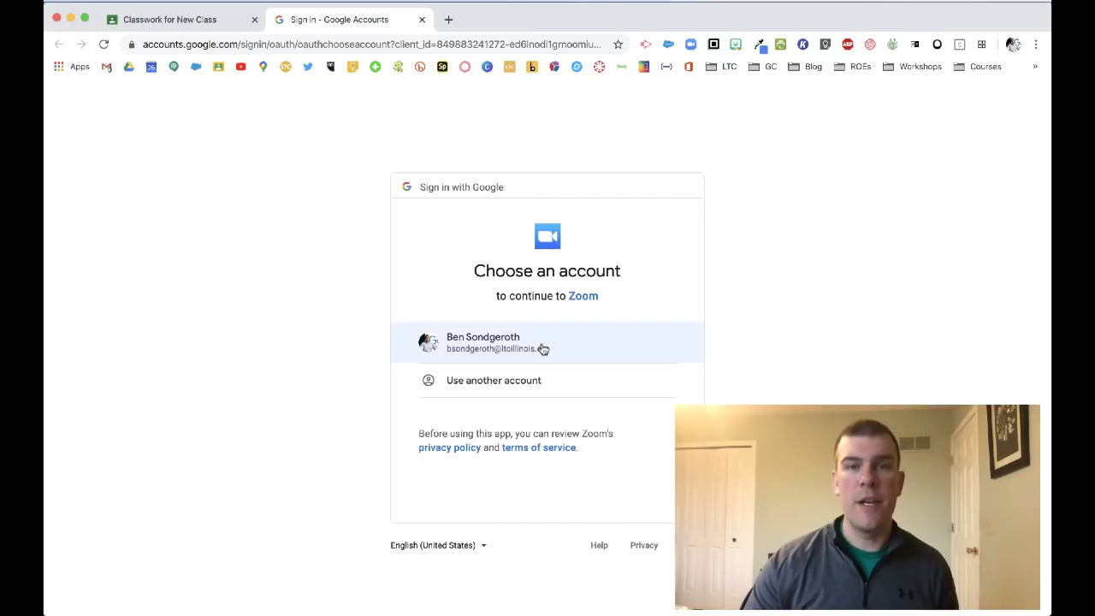
{"action": "left_click", "coordinate": [541, 348]}
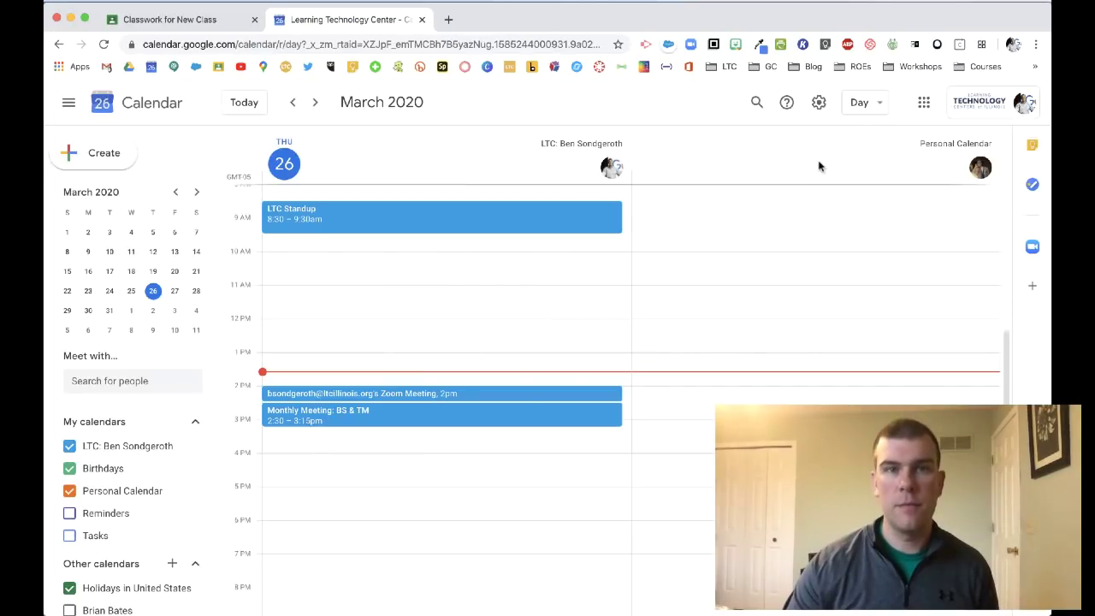
- Copy the joining instructions, from the computer link through the meeting ID, out of the 2pm Zoom Meeting calendar event
{"action": "left_click", "coordinate": [391, 396]}
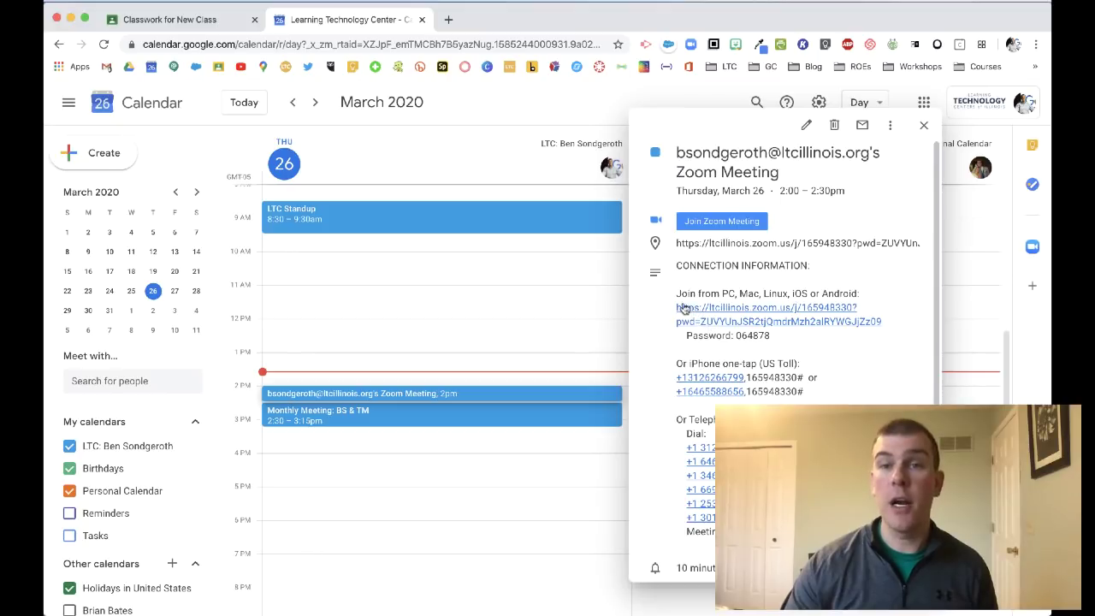
{"action": "left_click_drag", "start_coordinate": [677, 296], "coordinate": [710, 532]}
{"action": "right_click", "coordinate": [777, 382]}
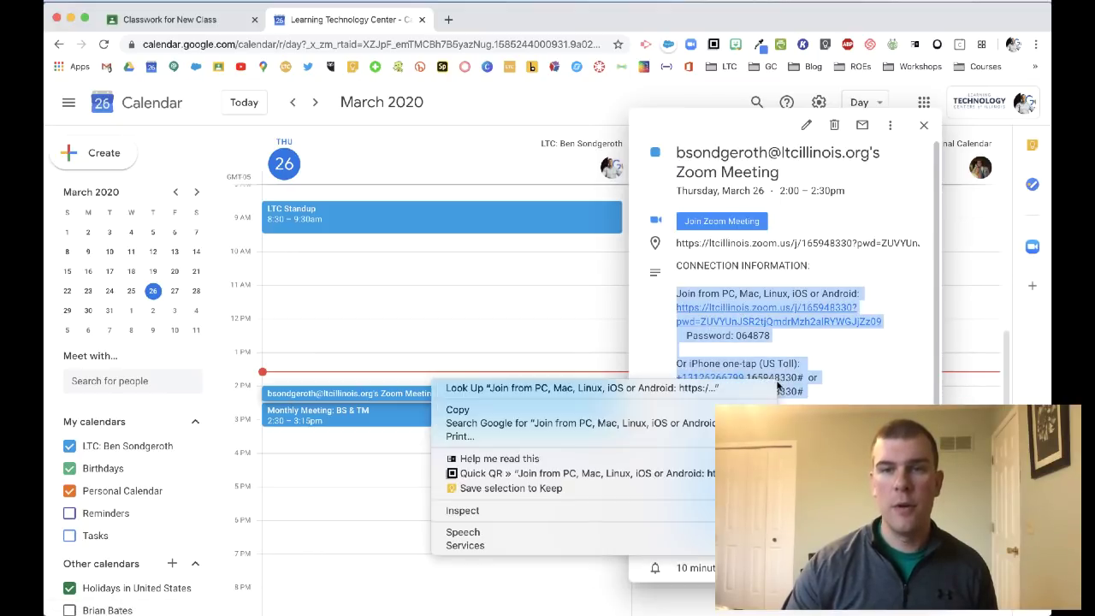
{"action": "left_click", "coordinate": [457, 410]}
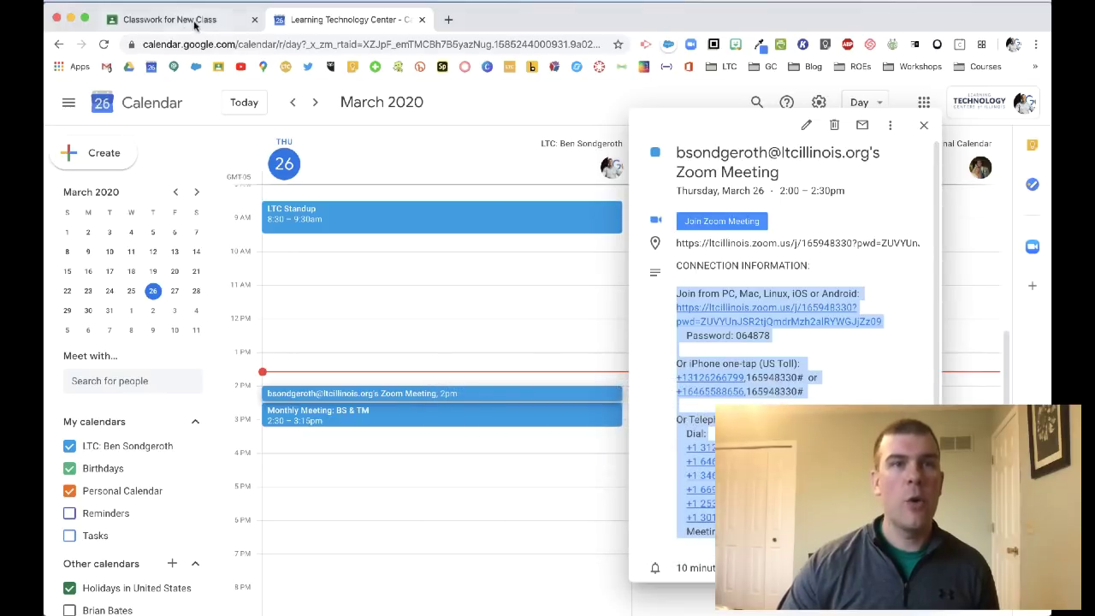
- Switch to Google Classroom and create a classwork material in New Class titled "Office Hours"
{"action": "left_click", "coordinate": [181, 19]}
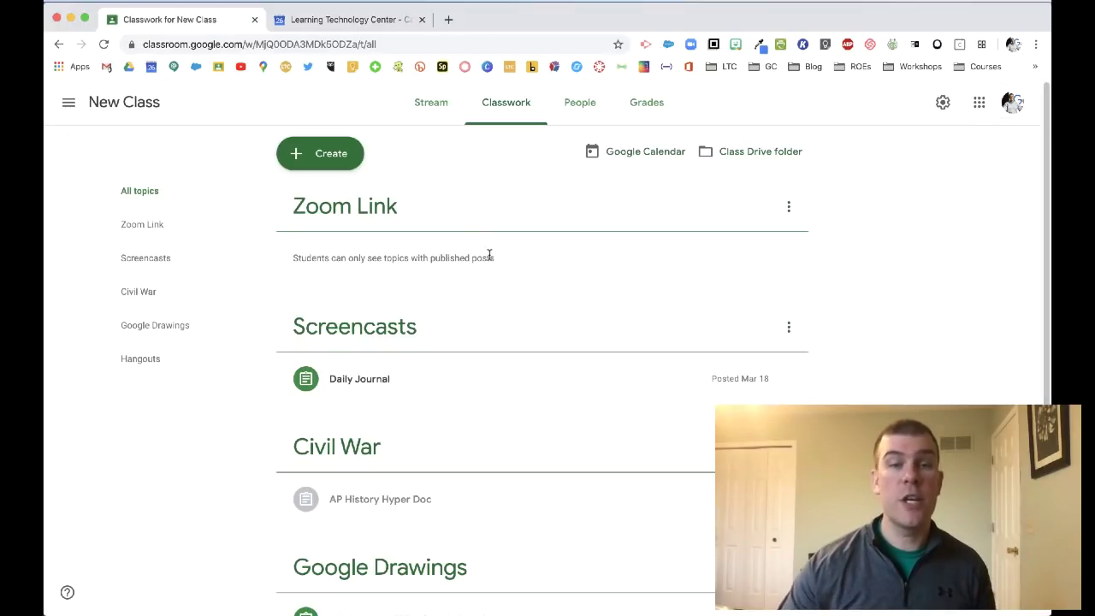
{"action": "left_click", "coordinate": [346, 160]}
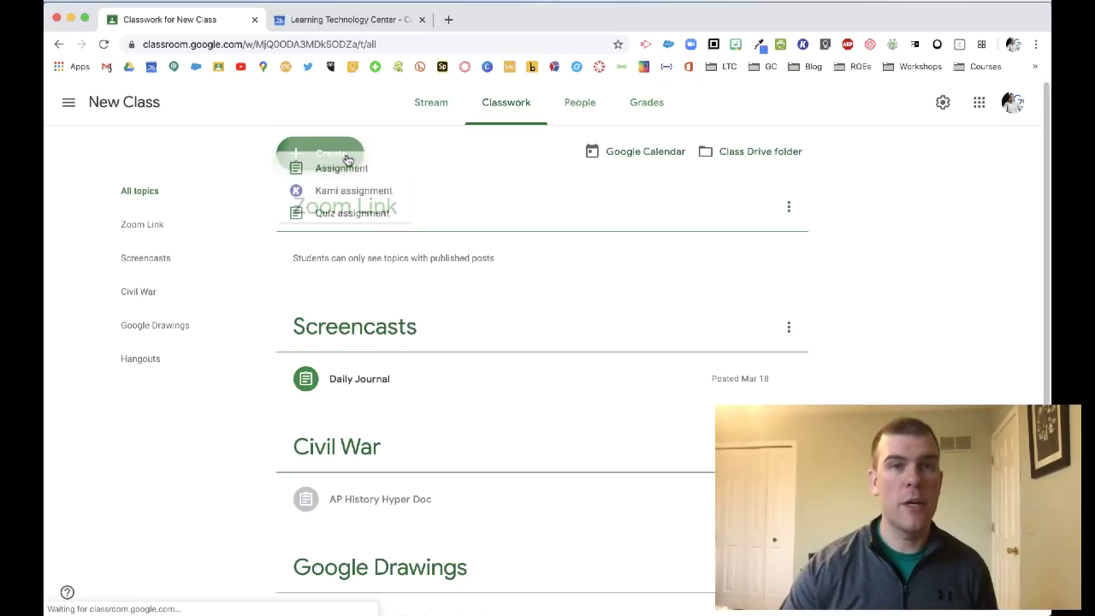
{"action": "left_click", "coordinate": [356, 284]}
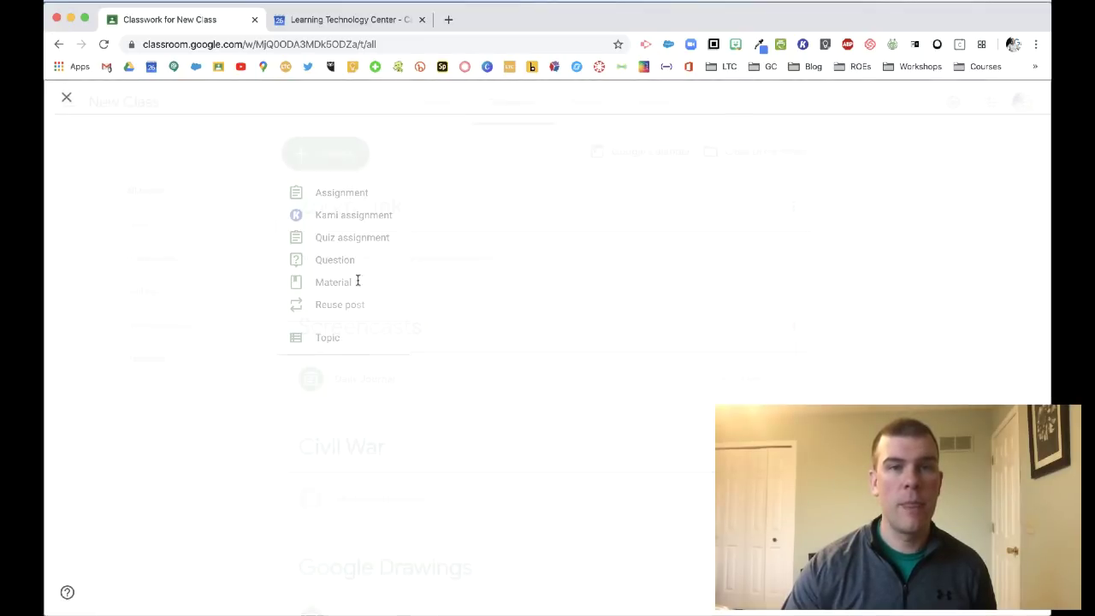
{"action": "type", "text": "O"}
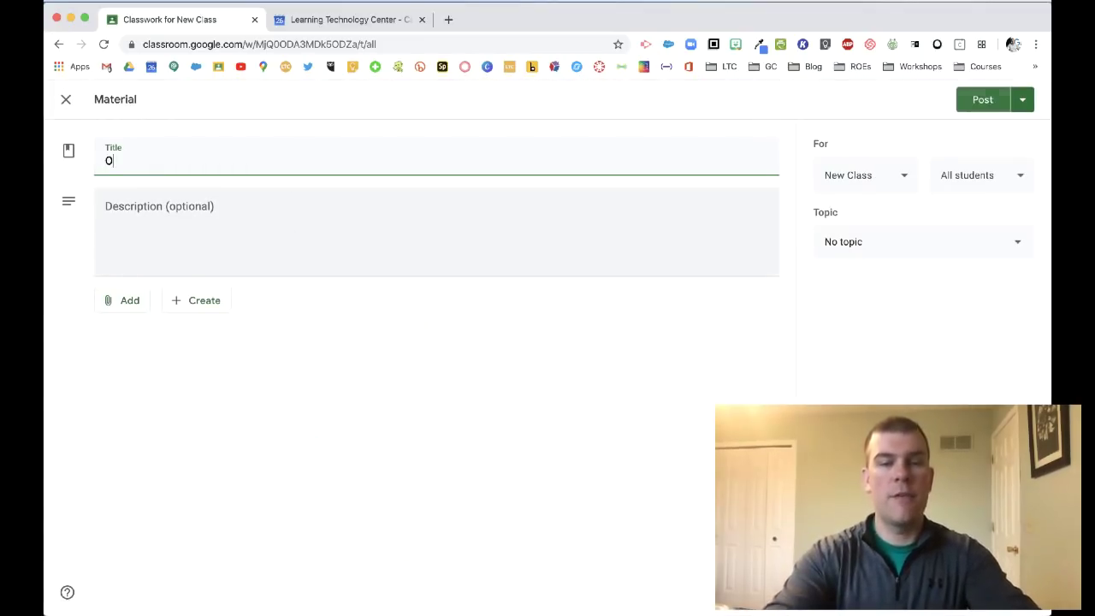
{"action": "type", "text": "ffice Hours"}
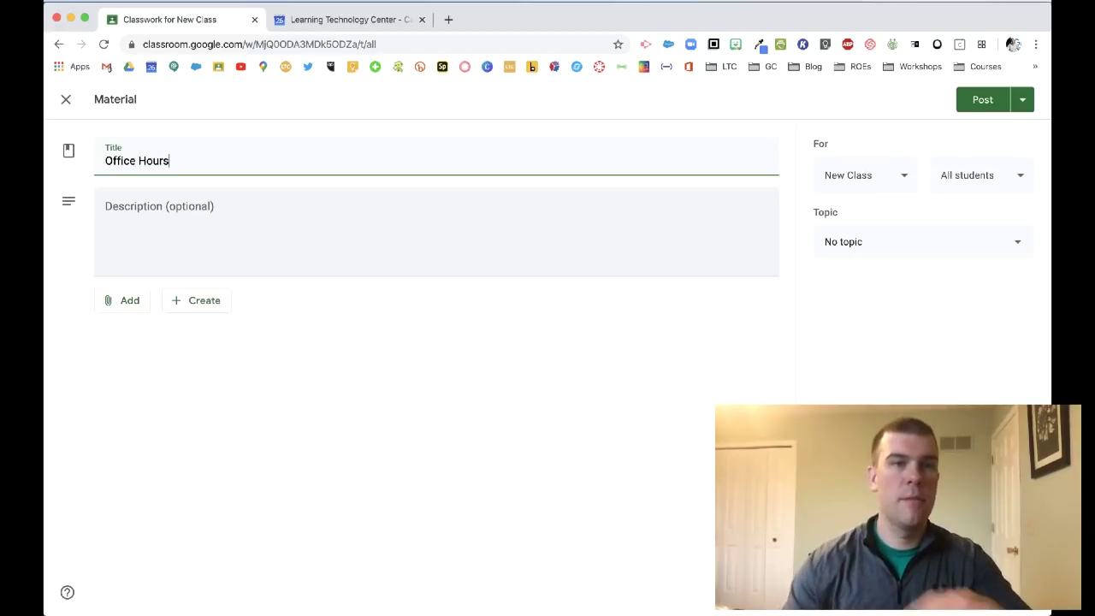
- Paste the copied Zoom joining instructions, including the meeting password, into the material's description
{"action": "left_click", "coordinate": [235, 213]}
{"action": "right_click", "coordinate": [235, 213]}
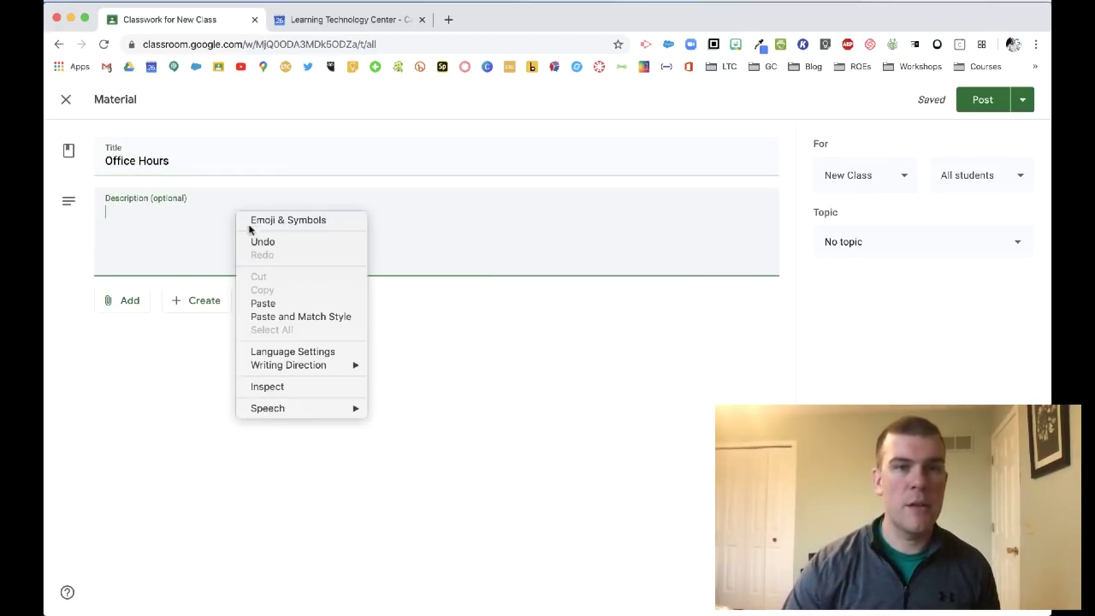
{"action": "left_click", "coordinate": [289, 299]}
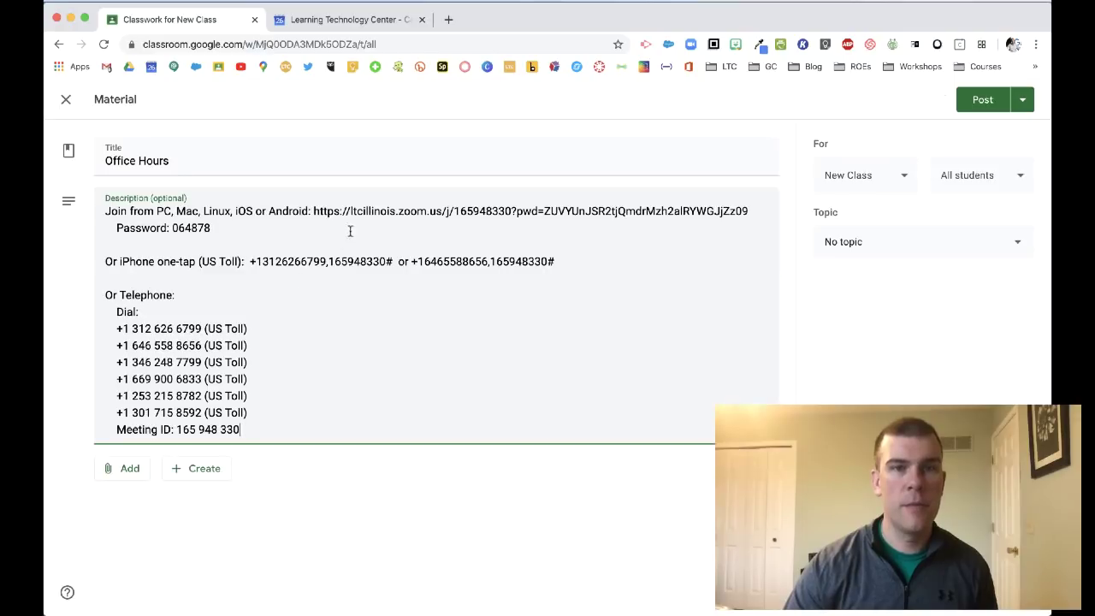
- Copy the Zoom meeting URL with its embedded password from the description and attach it to the material as a link
{"action": "left_click_drag", "start_coordinate": [313, 210], "coordinate": [750, 209]}
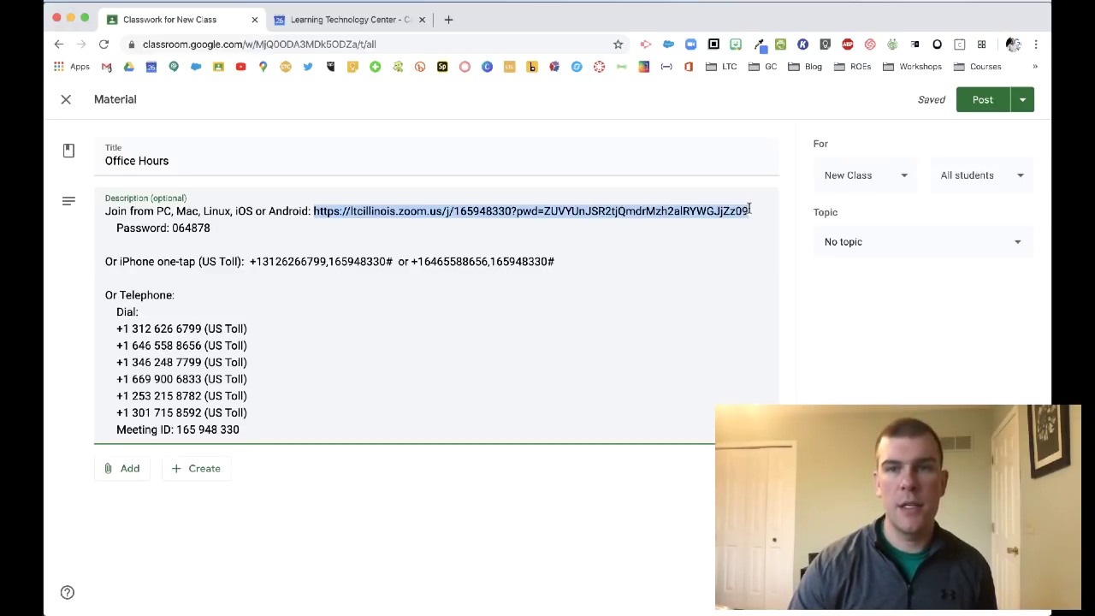
{"action": "right_click", "coordinate": [665, 212]}
{"action": "left_click", "coordinate": [712, 315]}
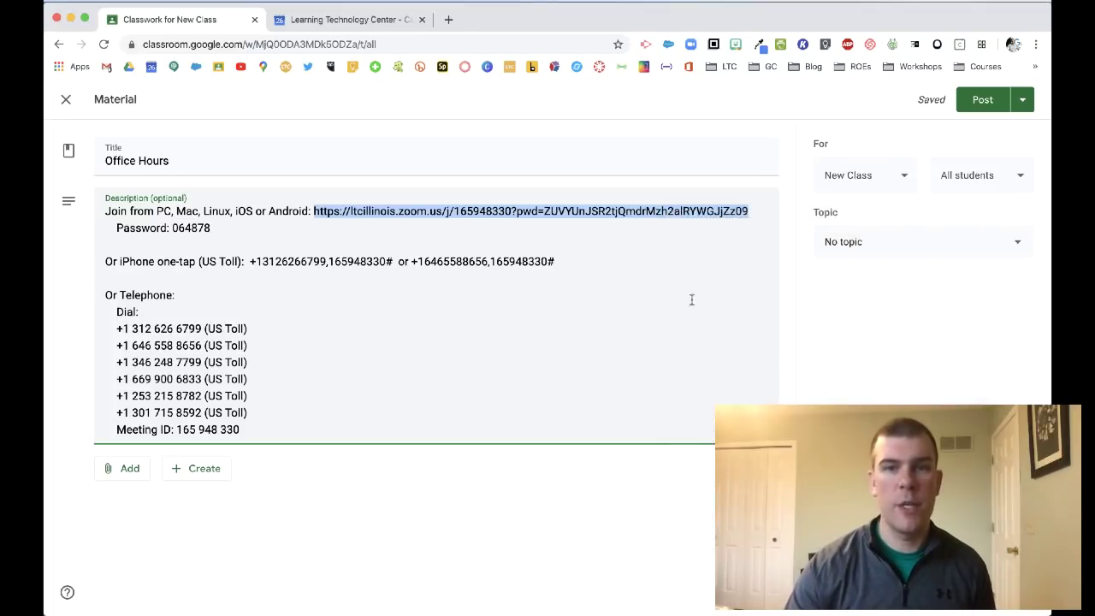
{"action": "left_click", "coordinate": [130, 470]}
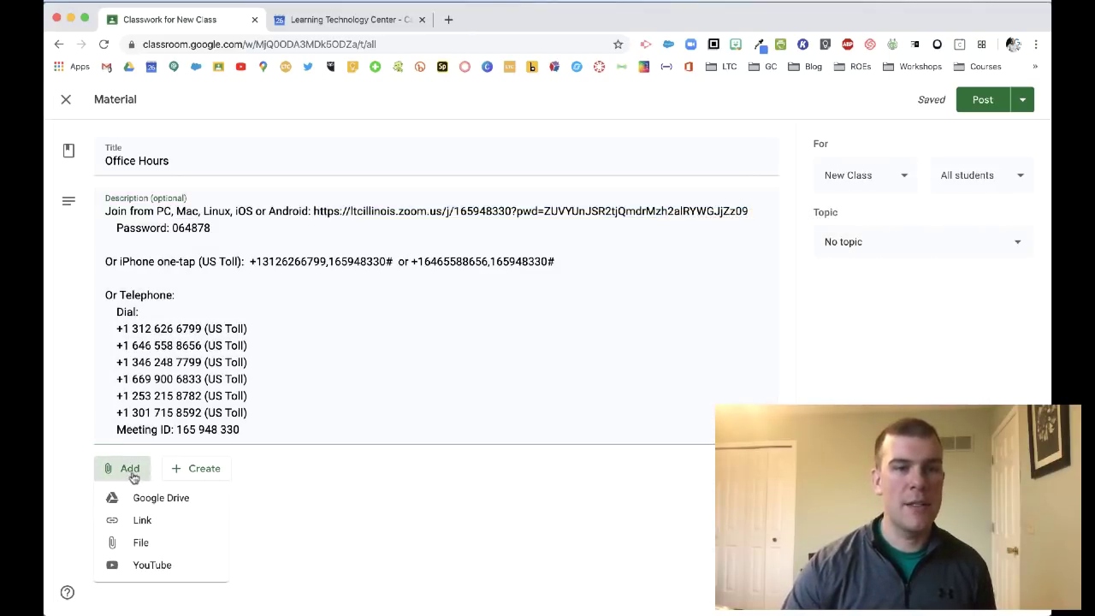
{"action": "left_click", "coordinate": [162, 522]}
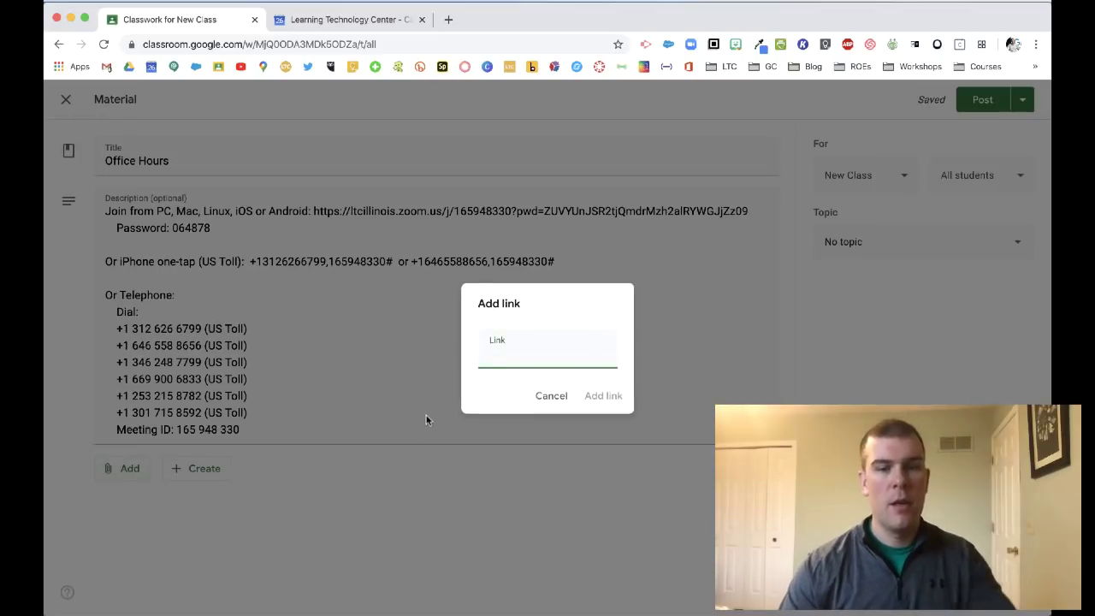
{"action": "key", "text": "ctrl+v"}
{"action": "left_click", "coordinate": [603, 396]}
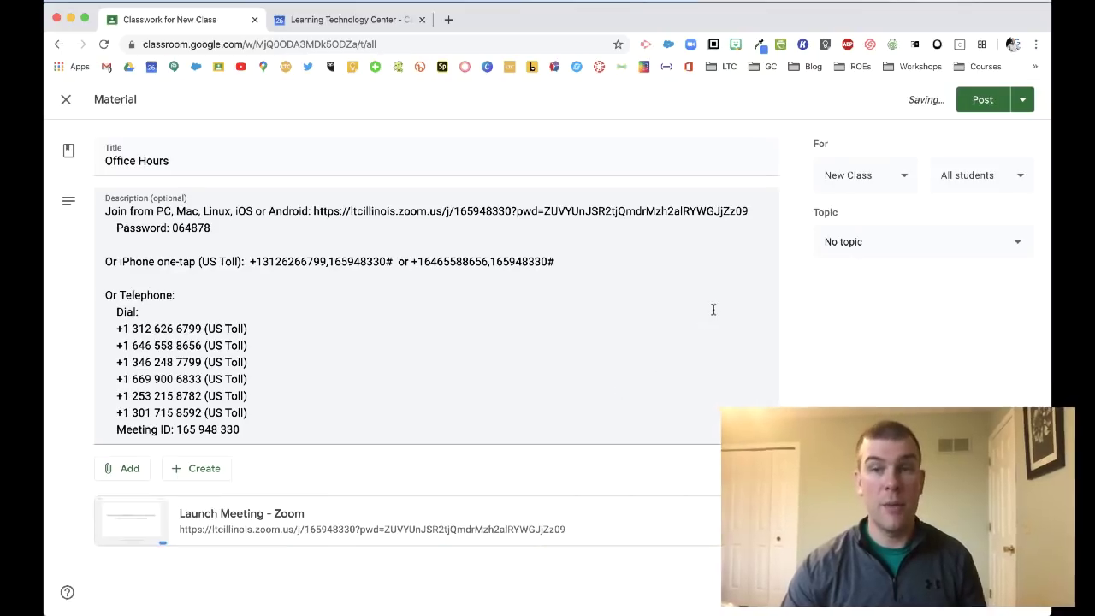
- Assign the Office Hours material to the Zoom Link topic and post it
{"action": "left_click", "coordinate": [876, 248]}
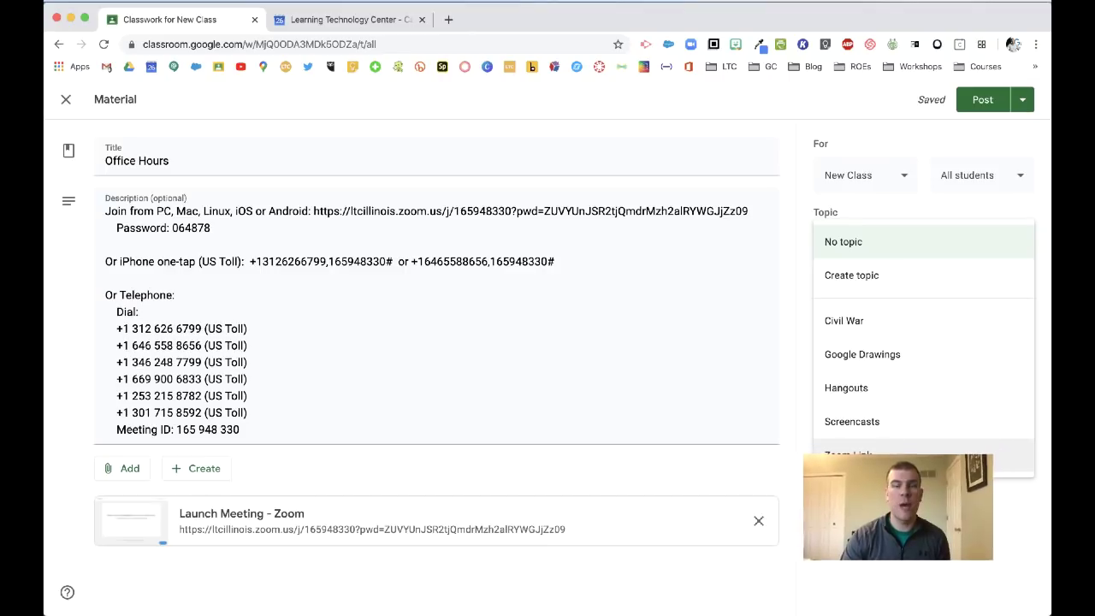
{"action": "left_click", "coordinate": [855, 456]}
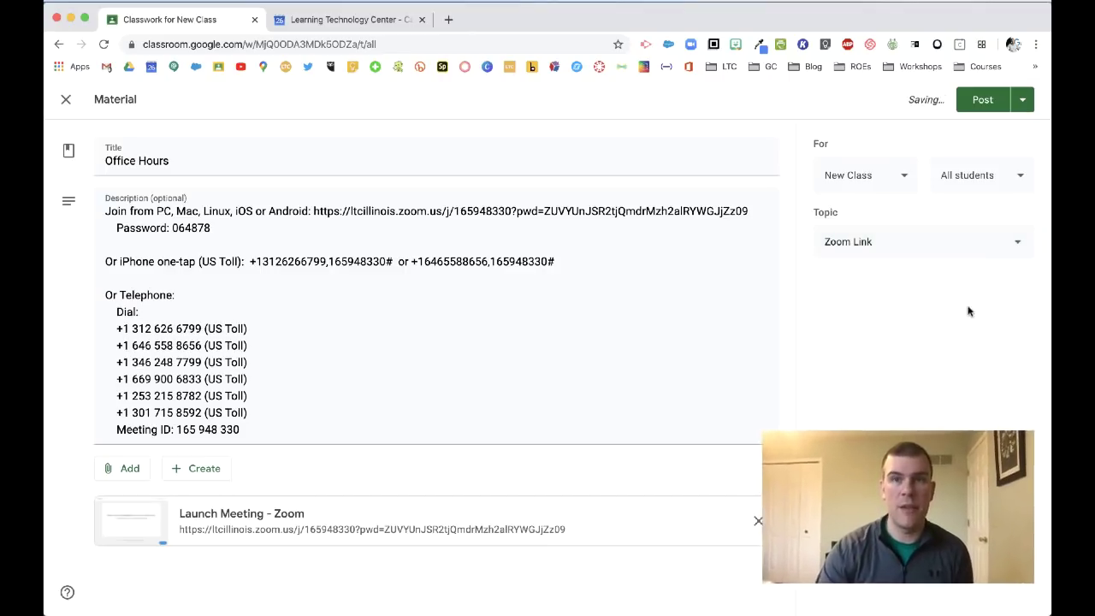
{"action": "left_click", "coordinate": [975, 101]}
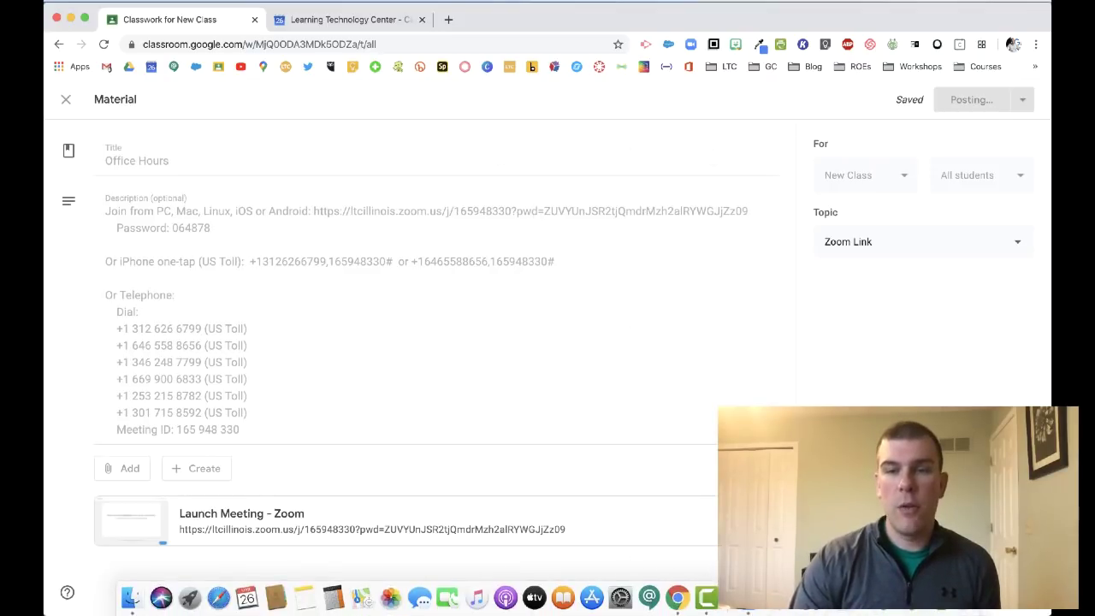
- Switch to Zoom and start the scheduled meeting with computer audio and the camera turned off
{"action": "left_click", "coordinate": [620, 598]}
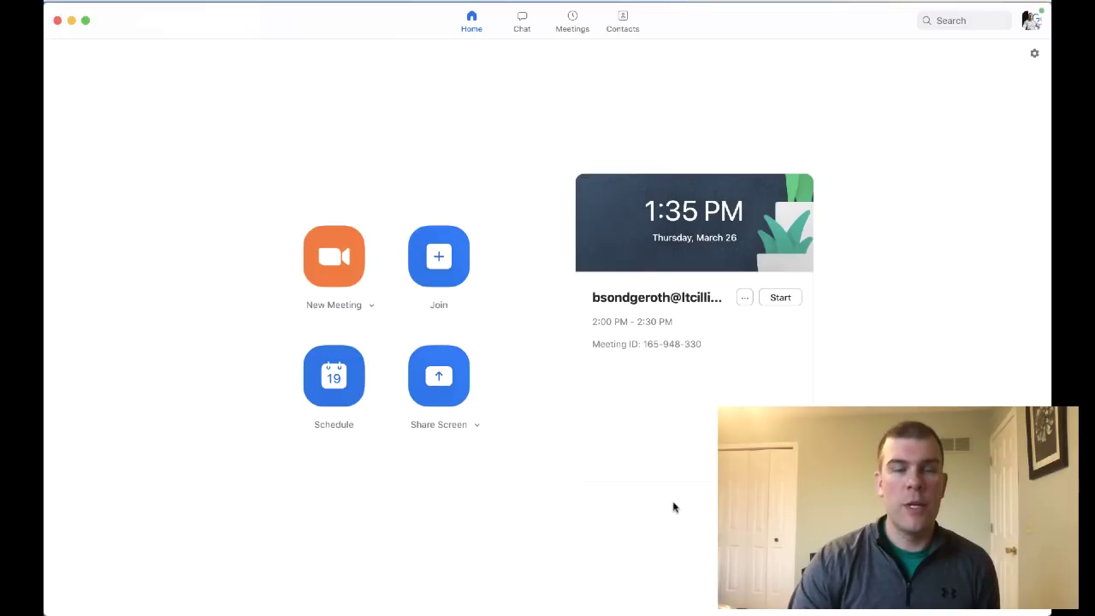
{"action": "left_click", "coordinate": [780, 298]}
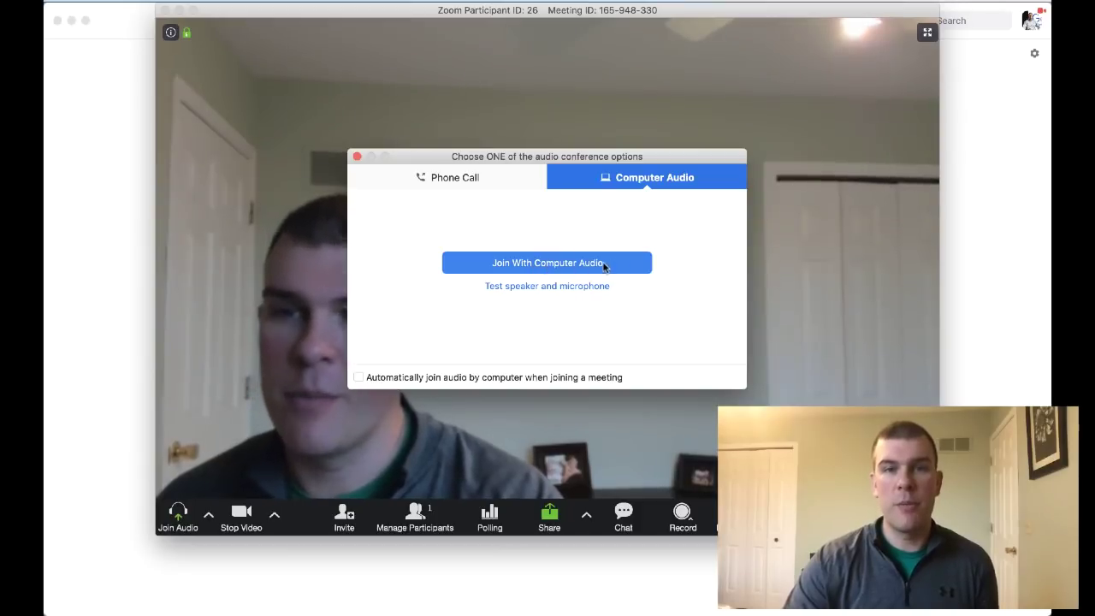
{"action": "left_click", "coordinate": [562, 262]}
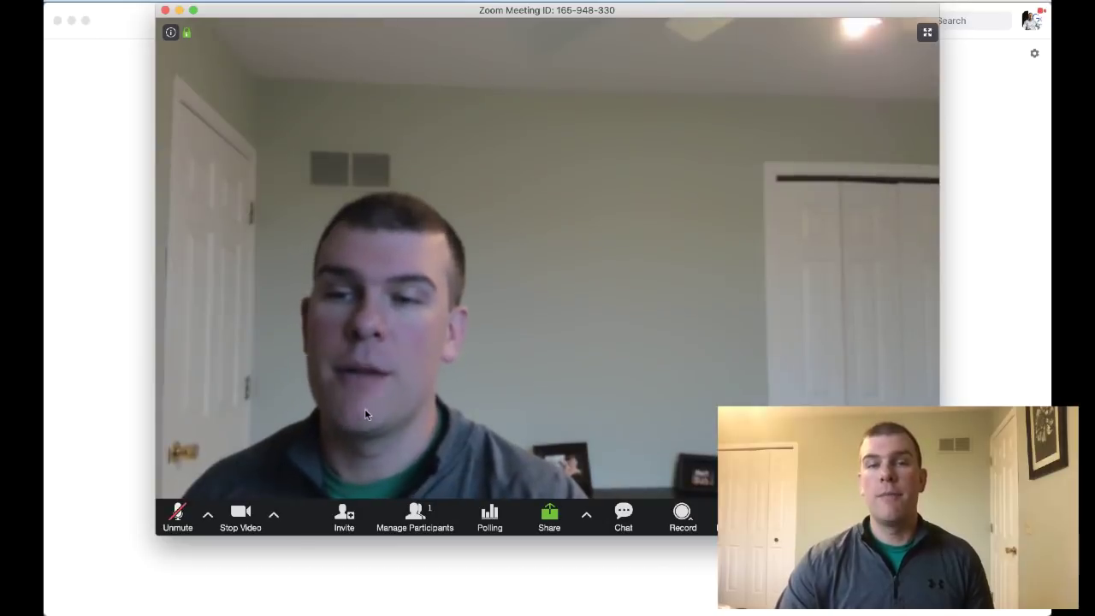
{"action": "left_click", "coordinate": [238, 515]}
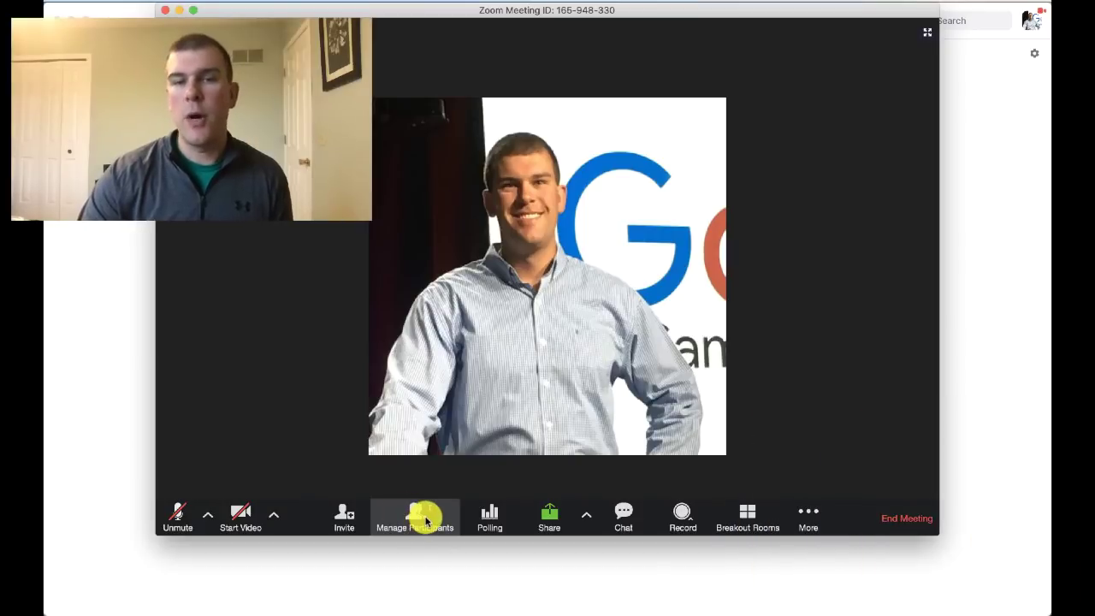
- Review the meeting's participant list and its mute controls, closing the list and dismissing the chat notification
{"action": "left_click", "coordinate": [417, 517]}
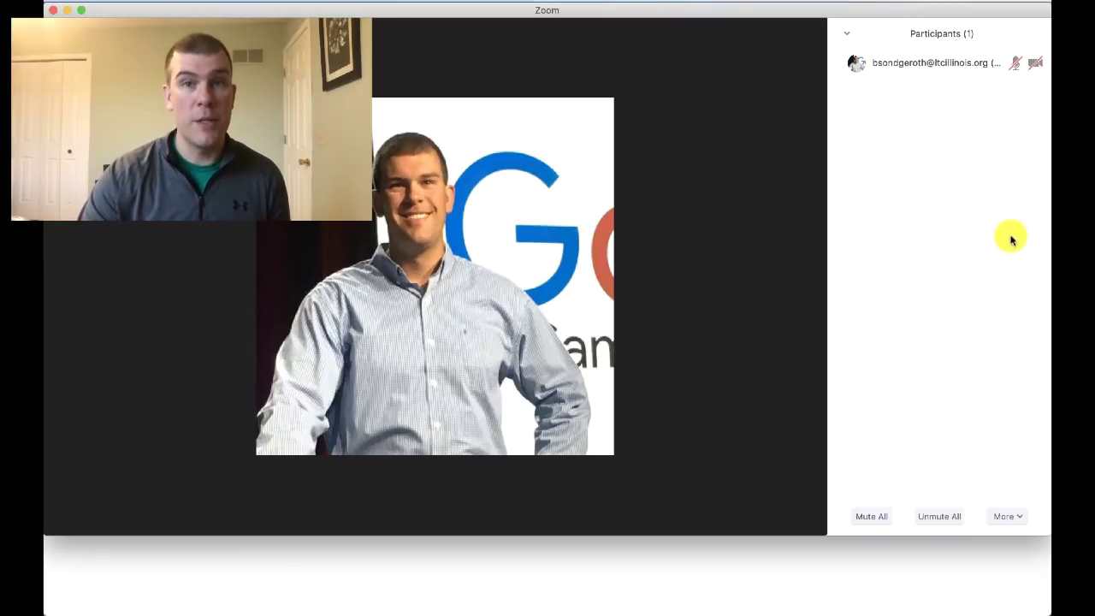
{"action": "mouse_move", "coordinate": [1020, 72]}
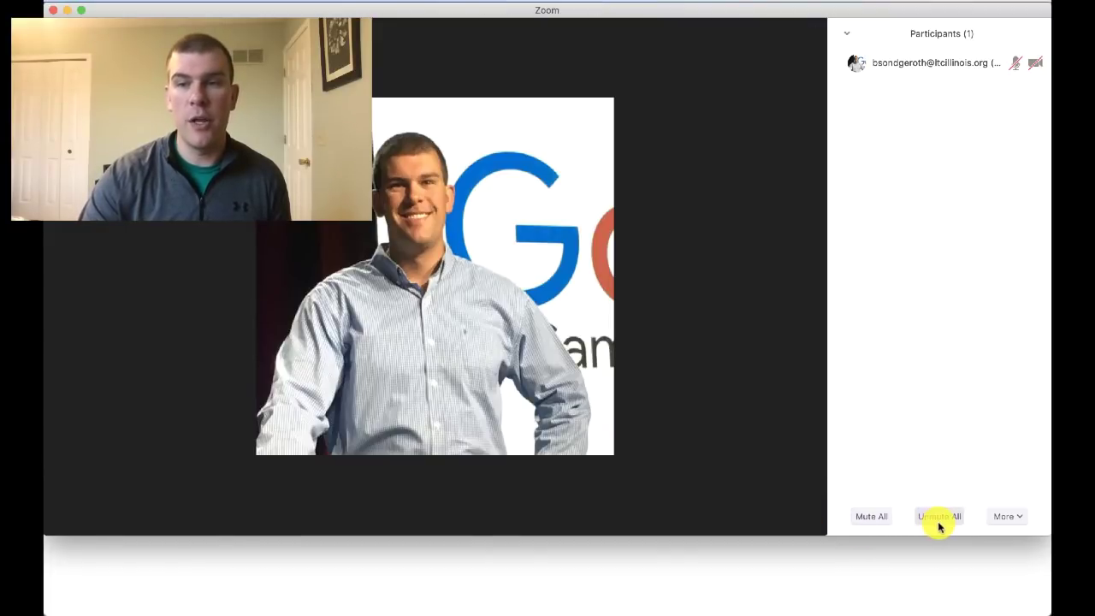
{"action": "left_click", "coordinate": [849, 36]}
{"action": "left_click", "coordinate": [872, 44]}
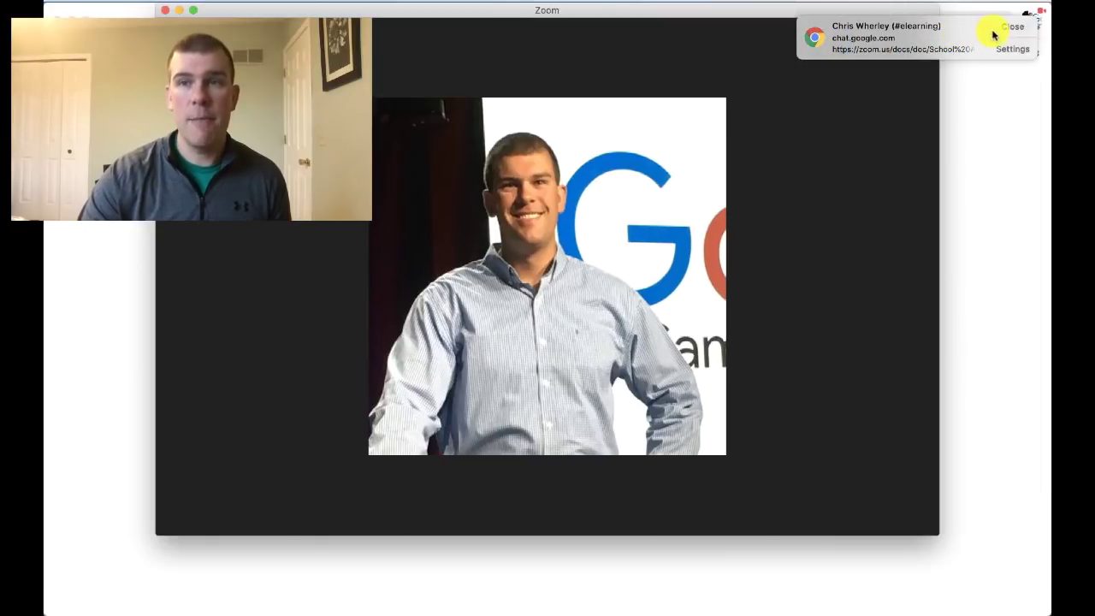
{"action": "left_click", "coordinate": [994, 35]}
- Examine the meeting's polling window and its option to add a question, and close it
{"action": "mouse_move", "coordinate": [684, 454]}
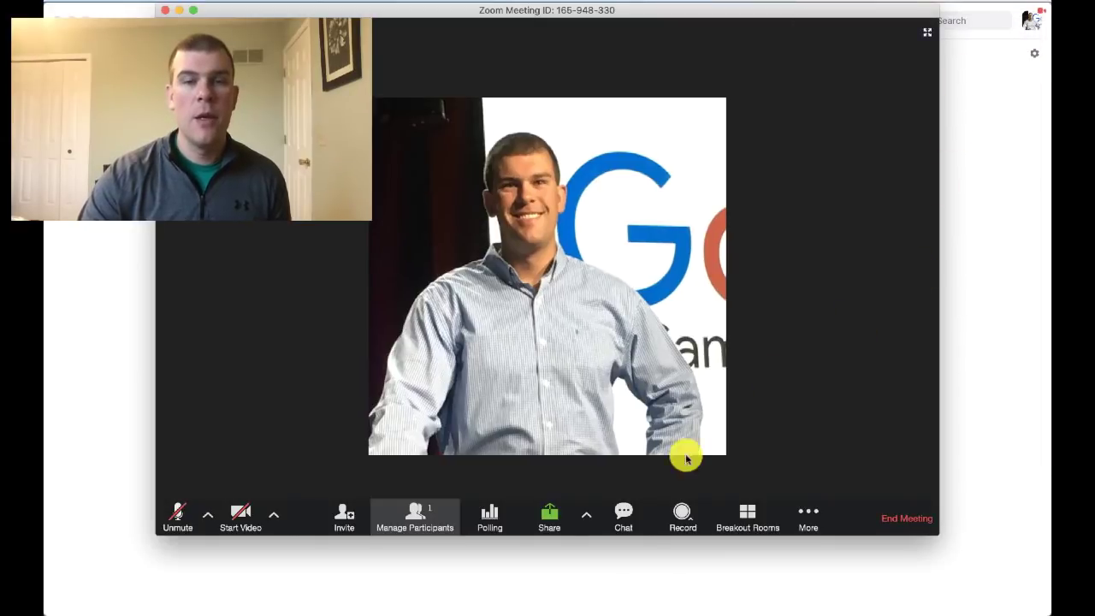
{"action": "left_click", "coordinate": [494, 518]}
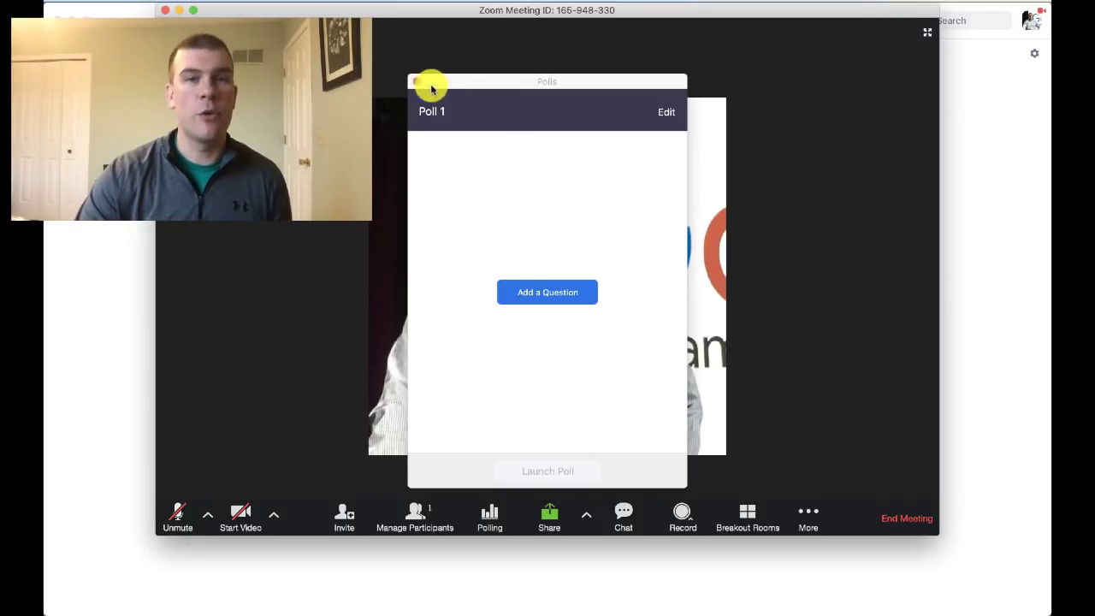
{"action": "left_click", "coordinate": [416, 83]}
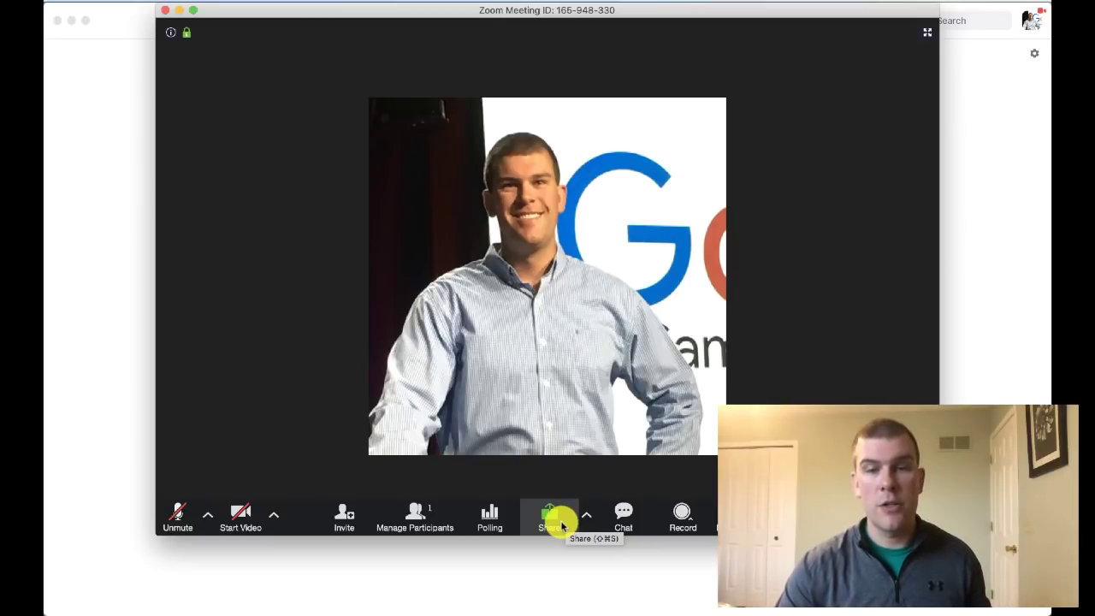
- Start sharing a Whiteboard with the meeting
{"action": "left_click", "coordinate": [561, 526]}
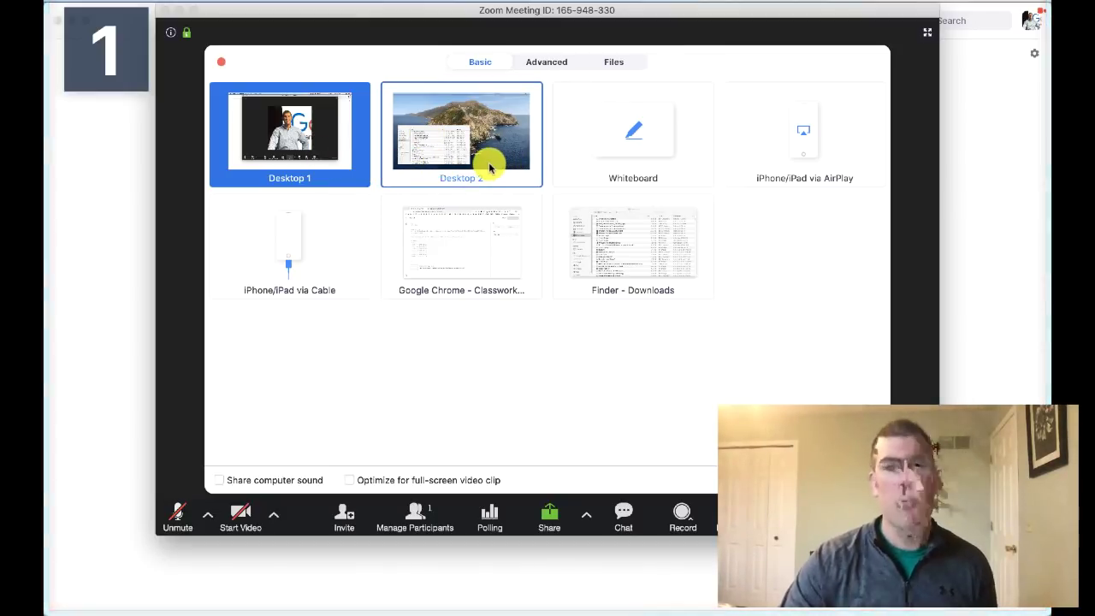
{"action": "left_click", "coordinate": [657, 163]}
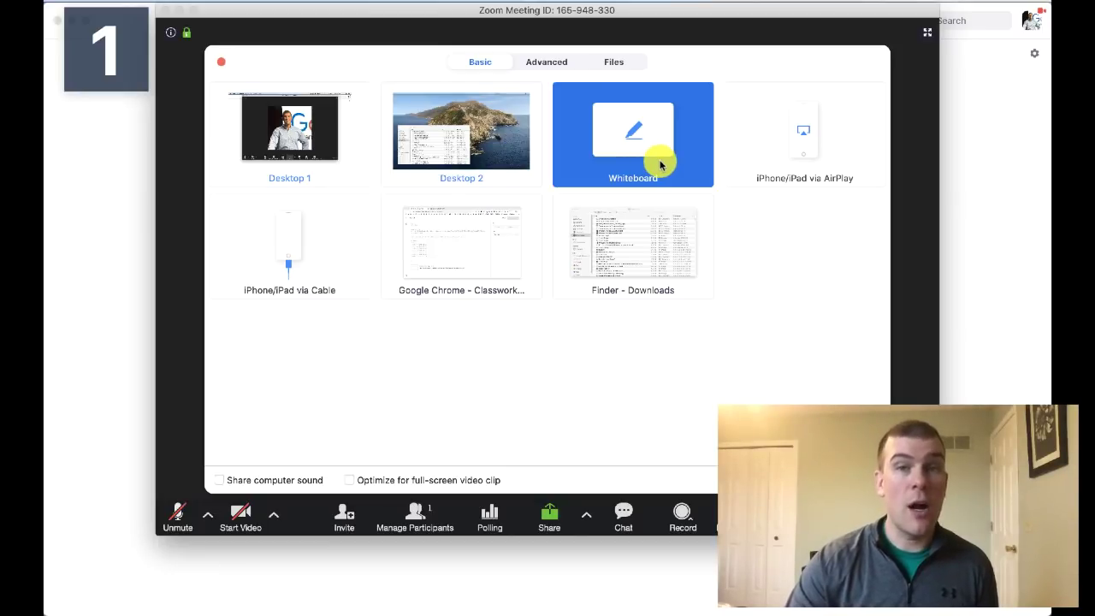
{"action": "key", "text": "Return"}
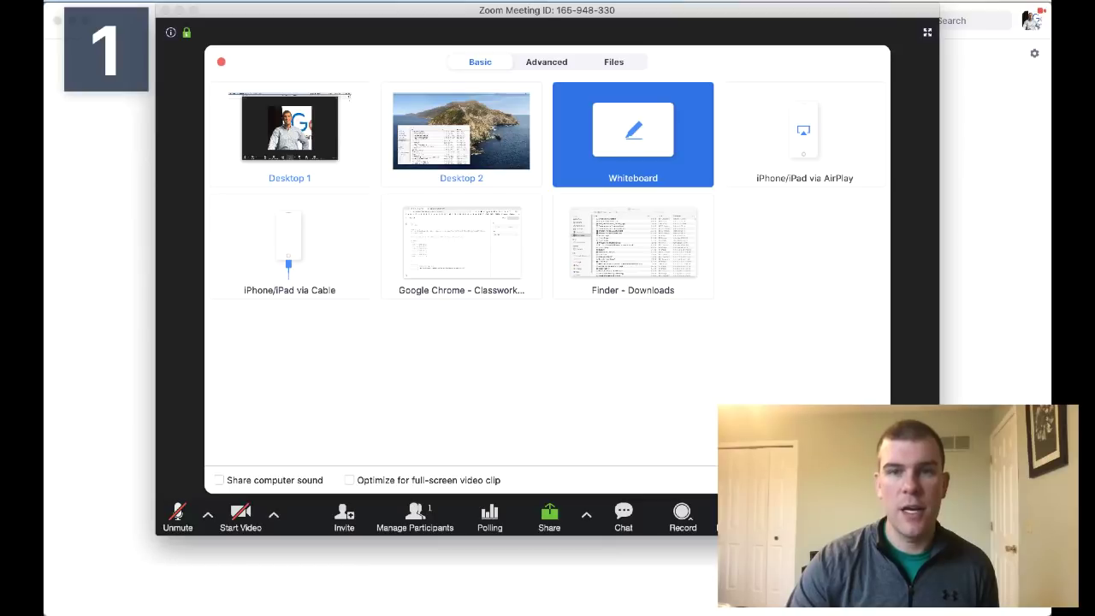
{"action": "key", "text": "Return"}
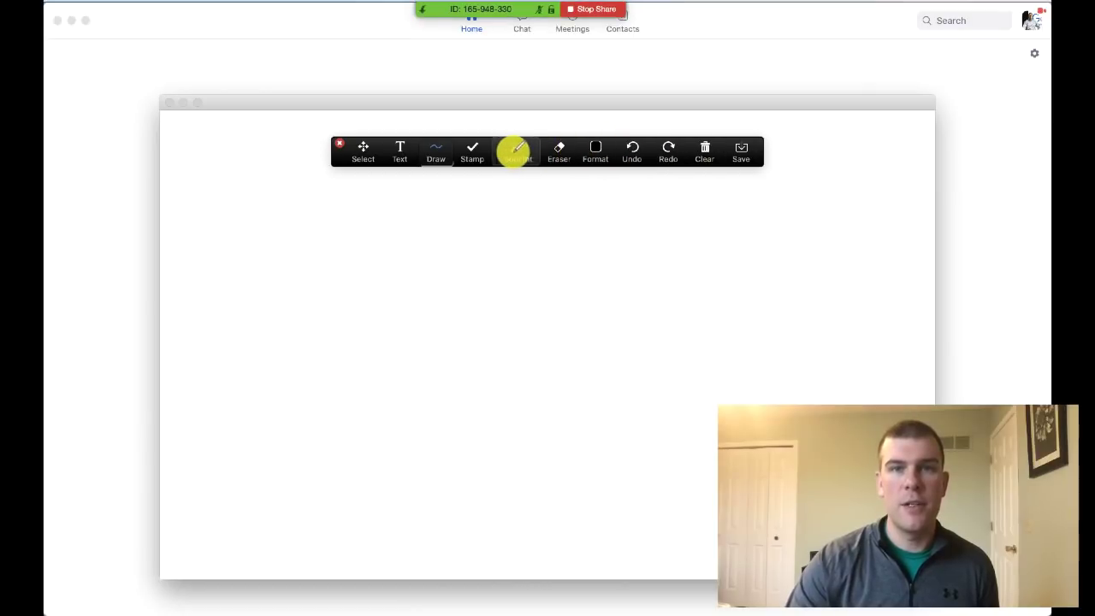
- Stamp three check marks at different spots on the shared whiteboard
{"action": "left_click", "coordinate": [472, 152]}
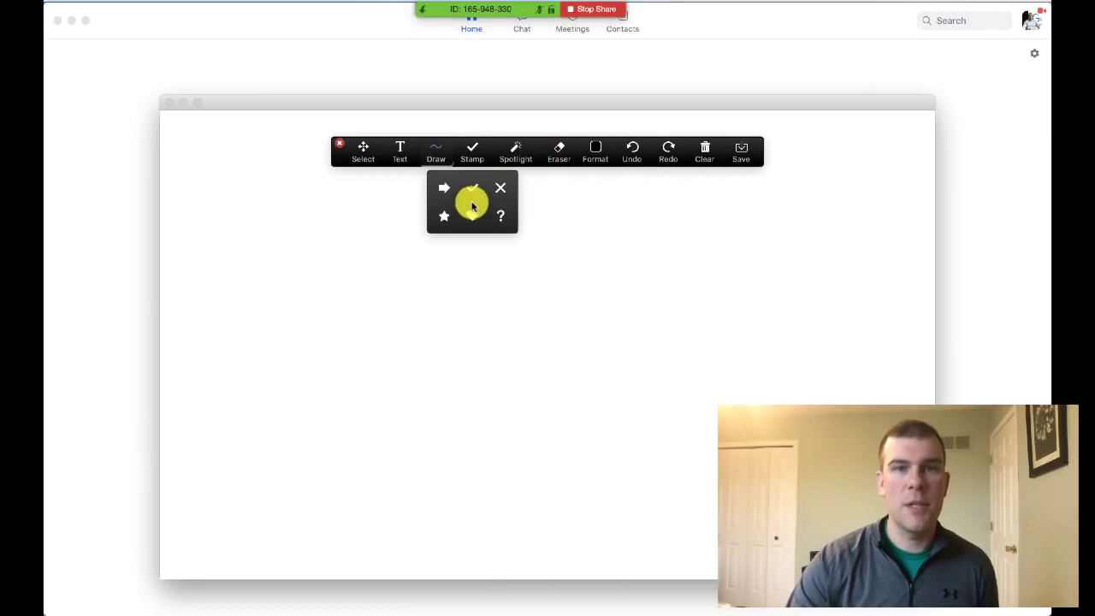
{"action": "left_click", "coordinate": [471, 189]}
{"action": "left_click", "coordinate": [377, 248]}
{"action": "left_click", "coordinate": [439, 286]}
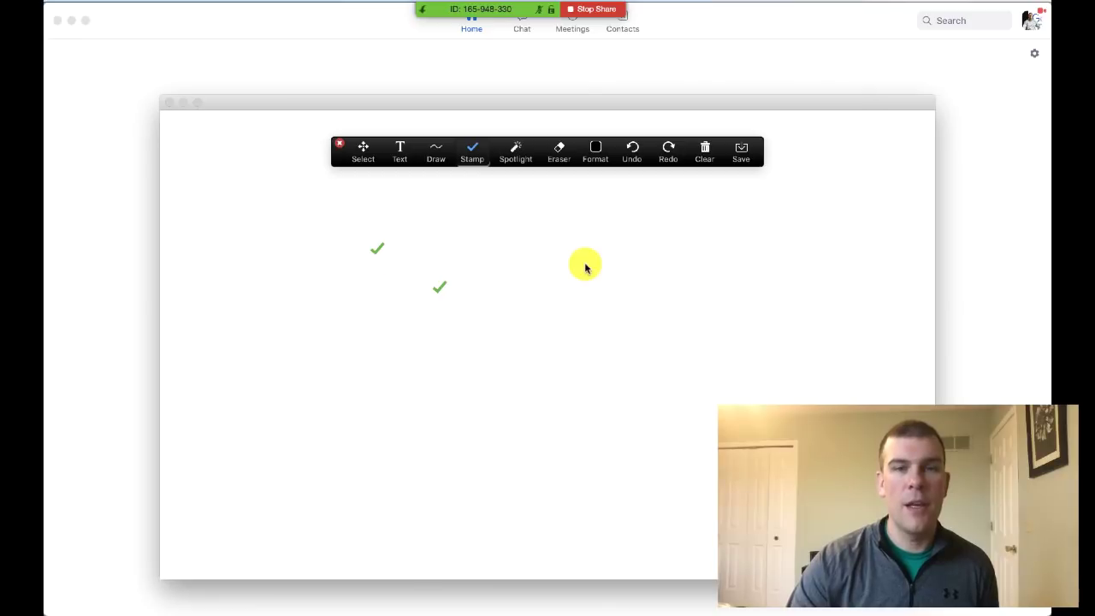
{"action": "left_click", "coordinate": [585, 264]}
- Draw a short freehand line between the check marks on the whiteboard
{"action": "left_click", "coordinate": [437, 151]}
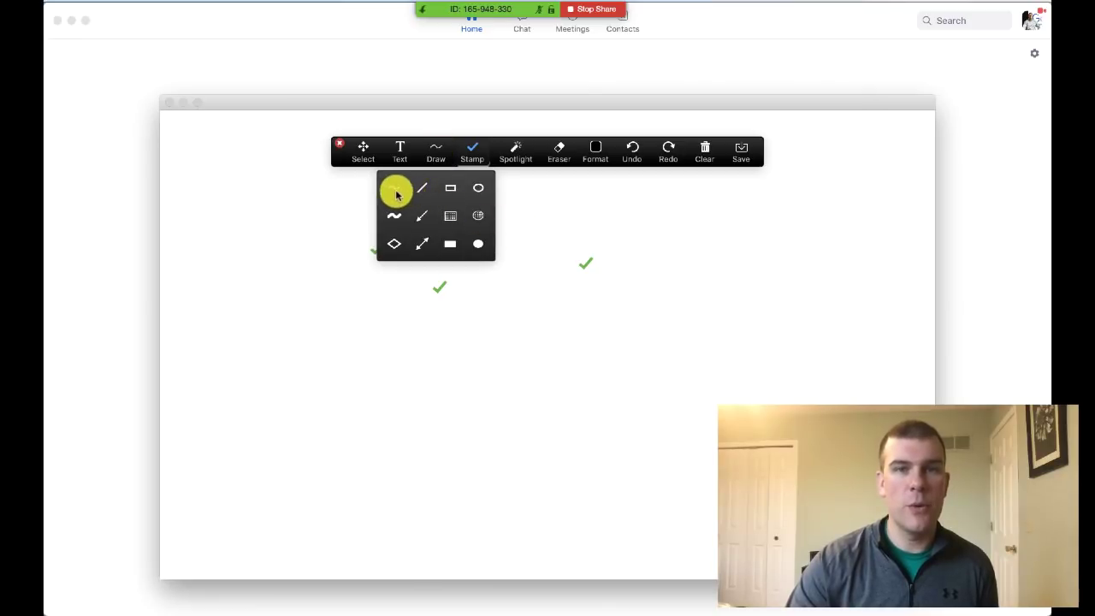
{"action": "left_click", "coordinate": [393, 186]}
{"action": "left_click_drag", "start_coordinate": [521, 229], "coordinate": [539, 272]}
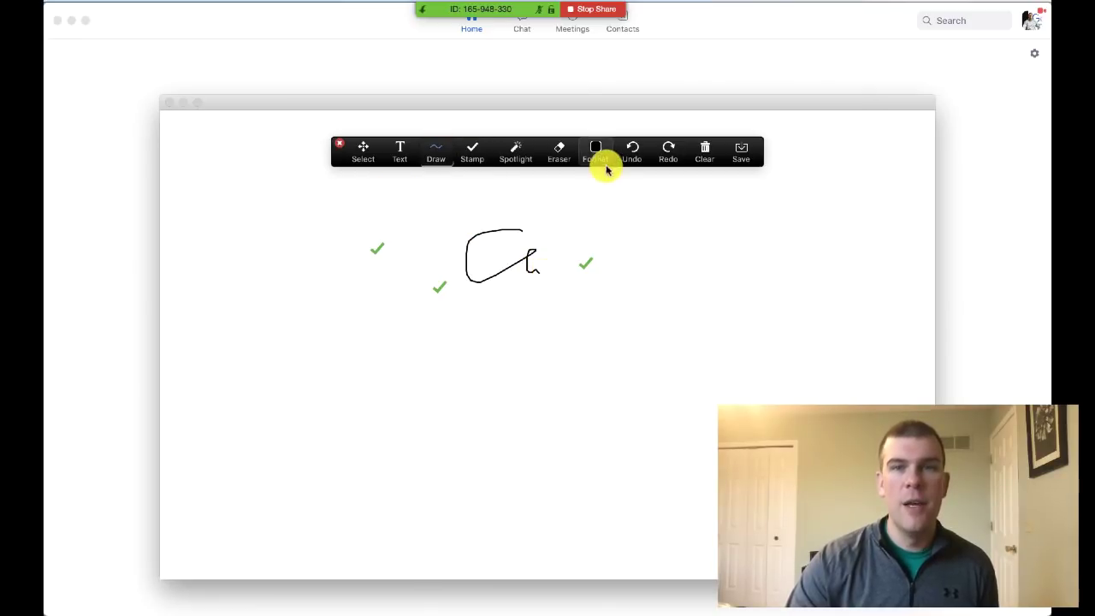
- Erase the freehand drawing and all three check marks from the whiteboard
{"action": "left_click", "coordinate": [568, 156]}
{"action": "left_click", "coordinate": [585, 263]}
{"action": "left_click", "coordinate": [505, 261]}
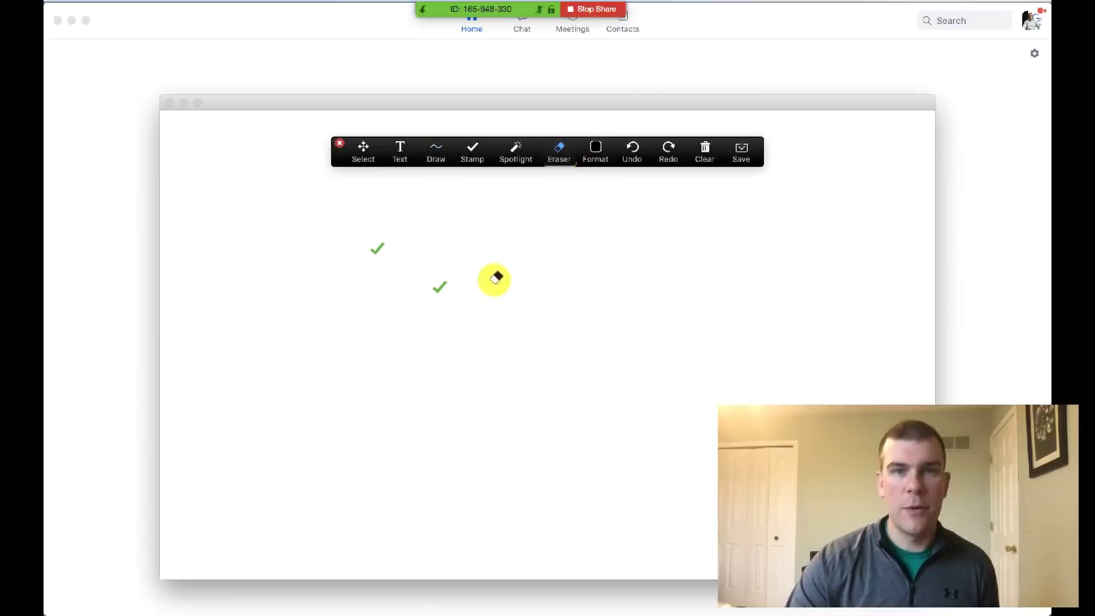
{"action": "left_click", "coordinate": [438, 287]}
{"action": "left_click", "coordinate": [378, 249]}
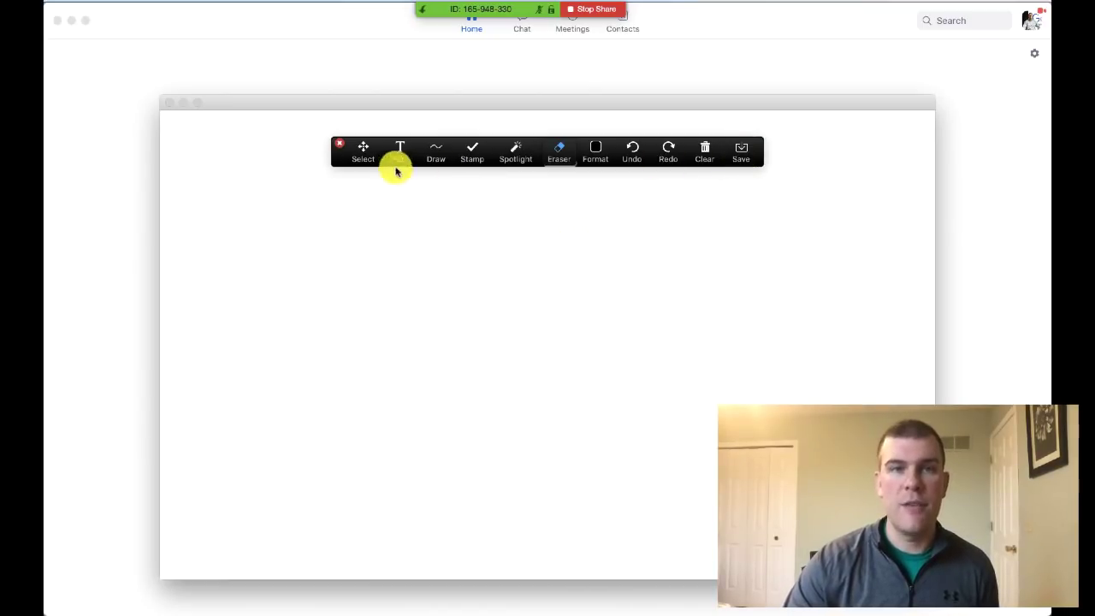
- Close the whiteboard's annotation tools and stop sharing
{"action": "left_click", "coordinate": [341, 145]}
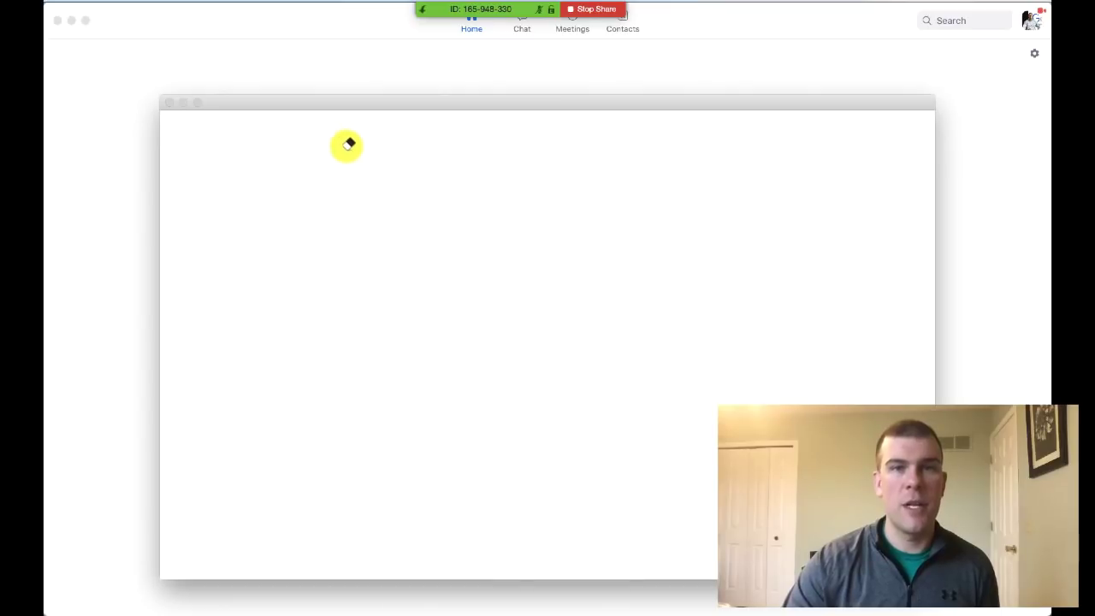
{"action": "left_click", "coordinate": [603, 10]}
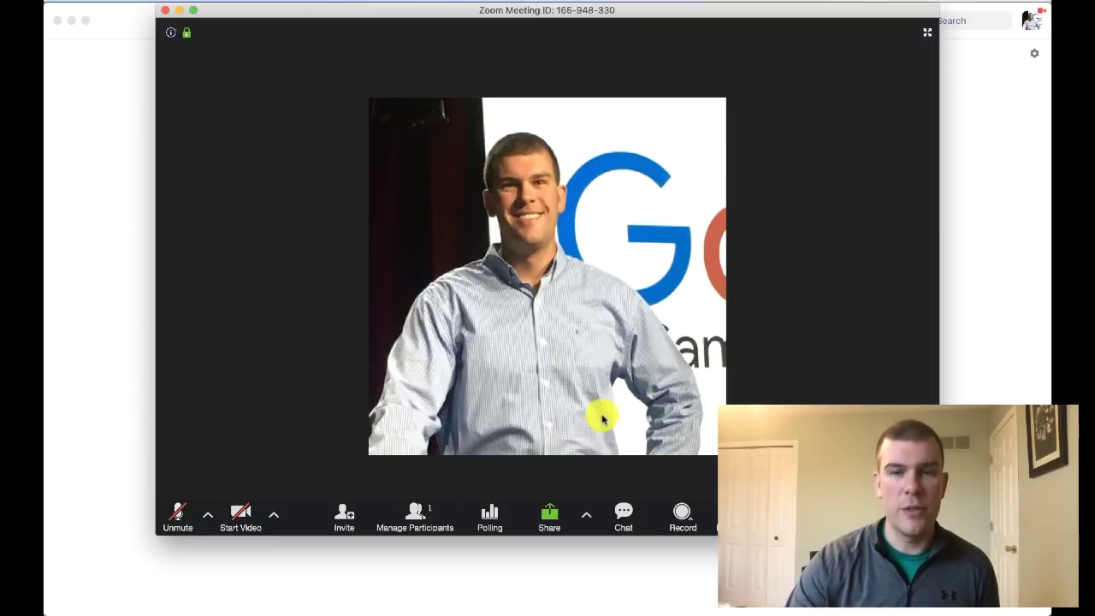
- Review the participant screen-sharing options and the group chat window, dismissing notifications and closing the chat
{"action": "left_click", "coordinate": [587, 517]}
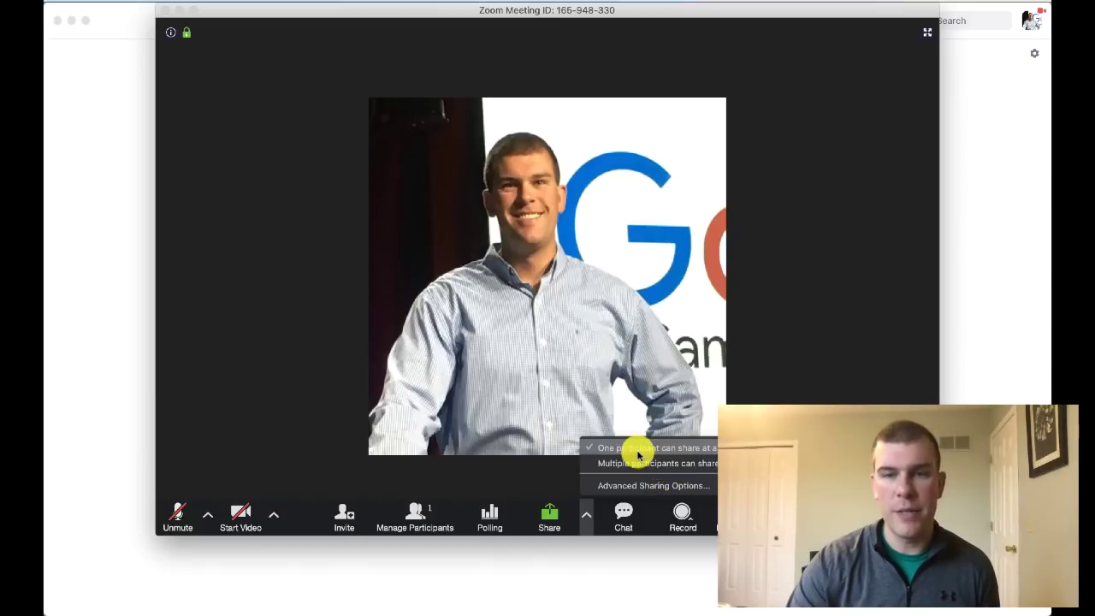
{"action": "left_click", "coordinate": [628, 518]}
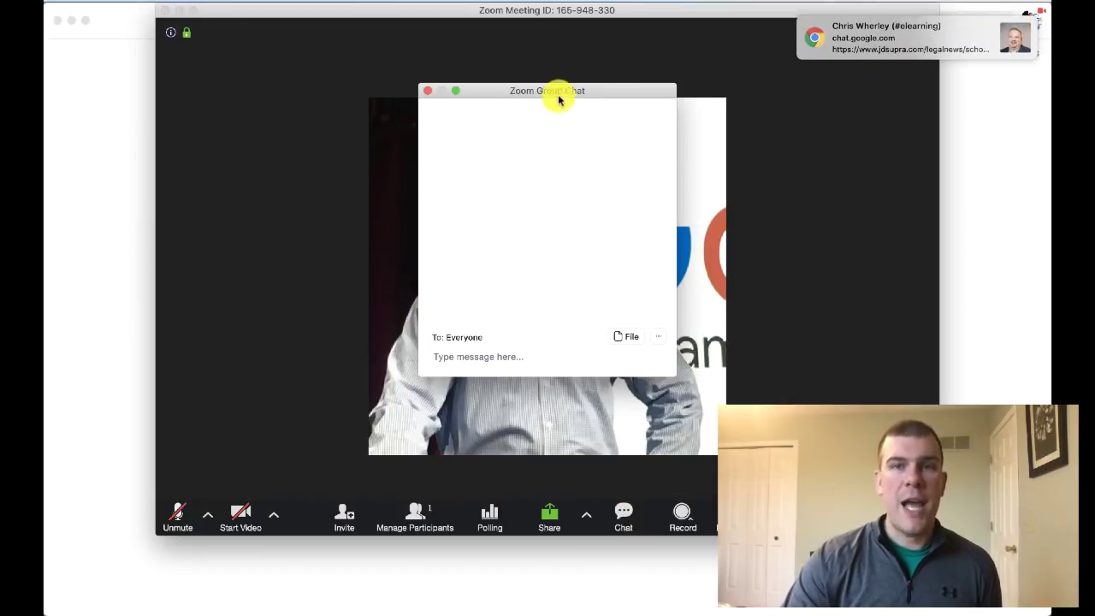
{"action": "left_click", "coordinate": [1012, 26]}
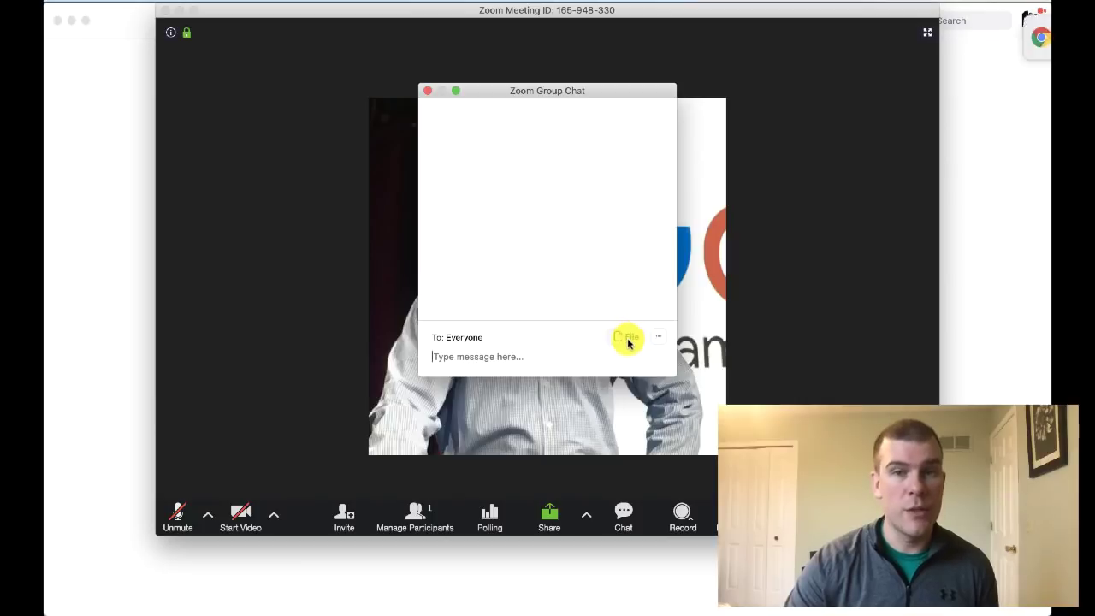
{"action": "left_click", "coordinate": [1003, 30]}
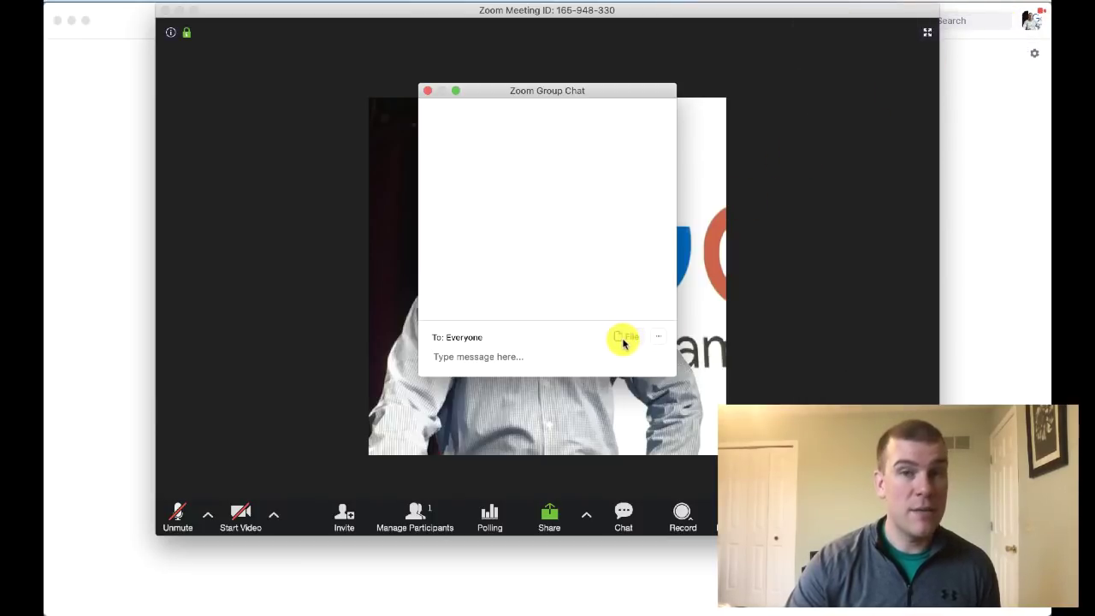
{"action": "left_click", "coordinate": [745, 9]}
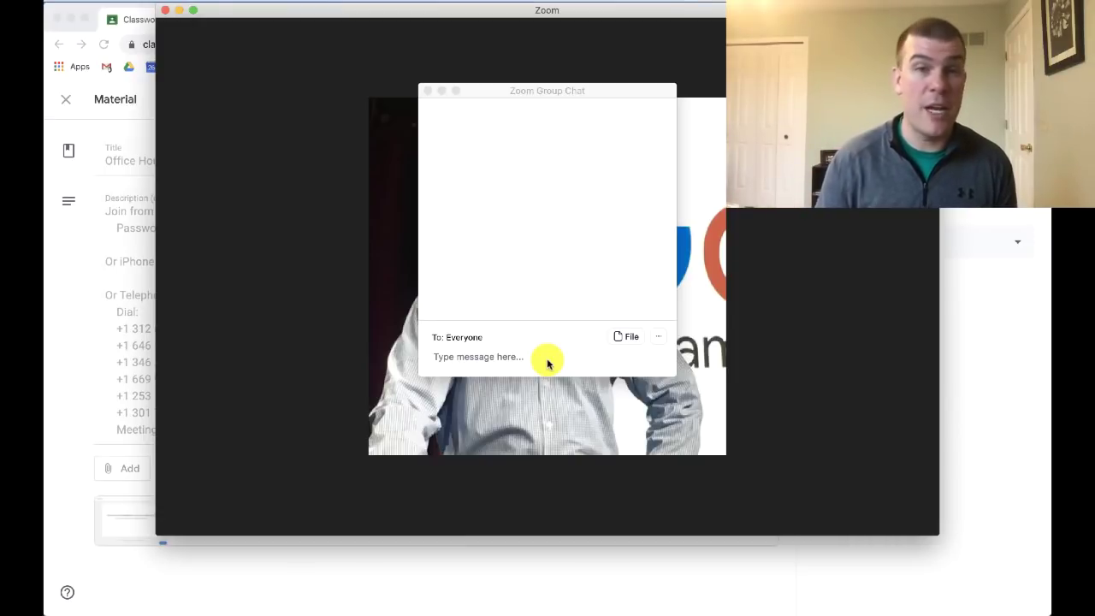
{"action": "left_click", "coordinate": [428, 90]}
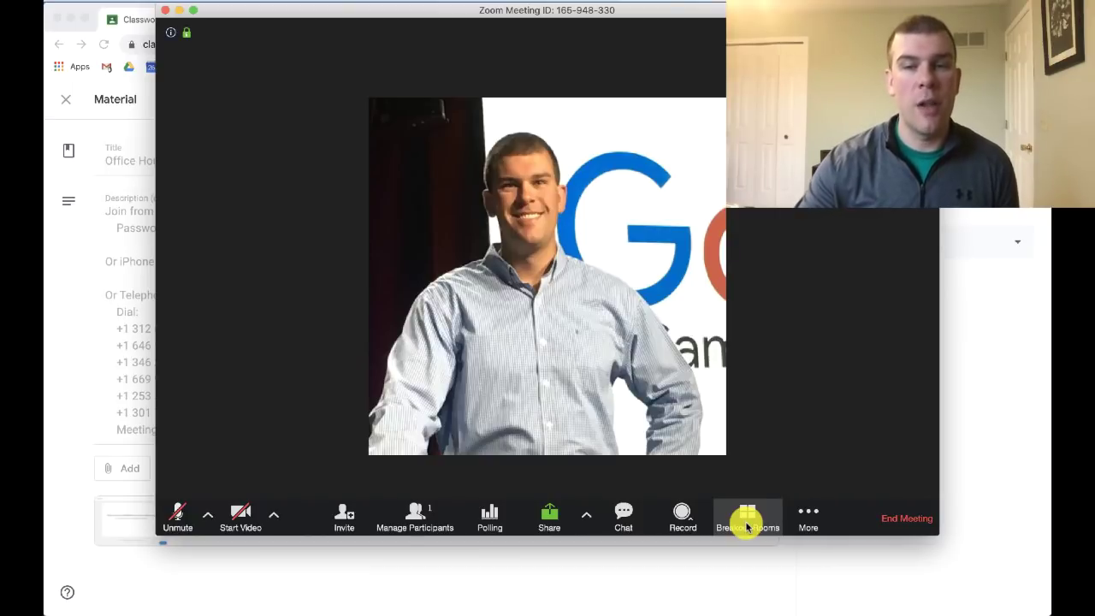
- Review the meeting's additional options for live streaming to Facebook, Workplace by Facebook and YouTube
{"action": "left_click", "coordinate": [808, 520]}
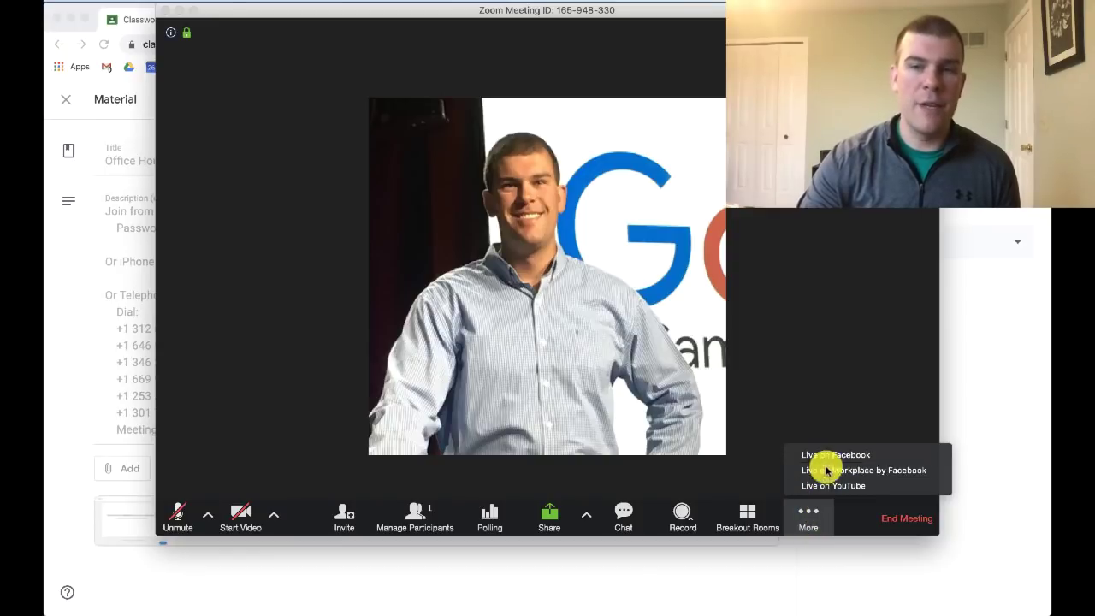
{"action": "left_click", "coordinate": [819, 518]}
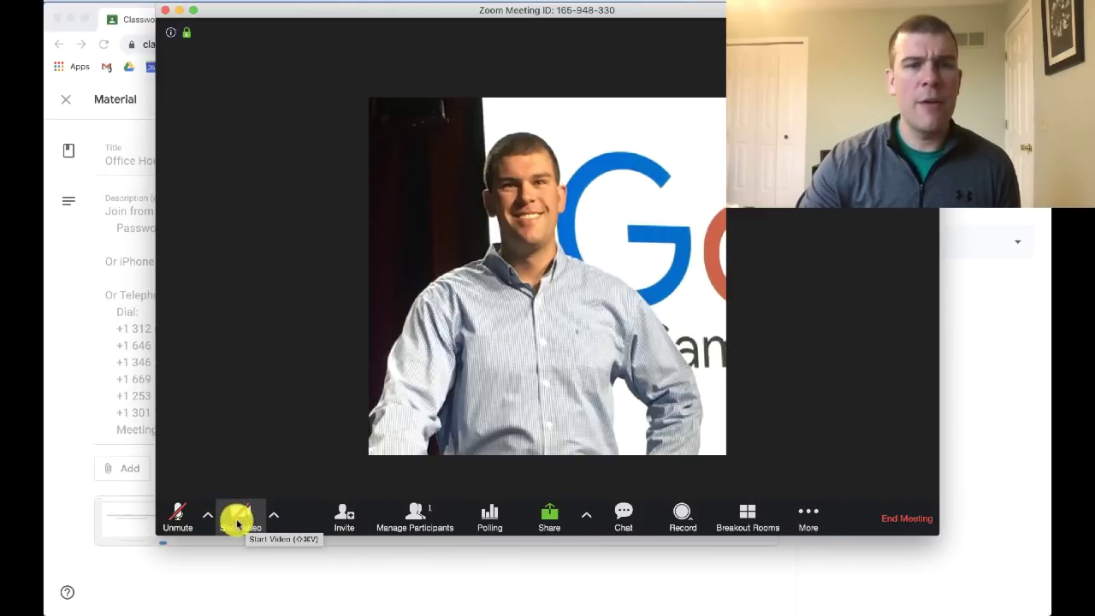
- Open the virtual background settings and look at adding a custom background image, cancelling the file selection
{"action": "left_click", "coordinate": [274, 516]}
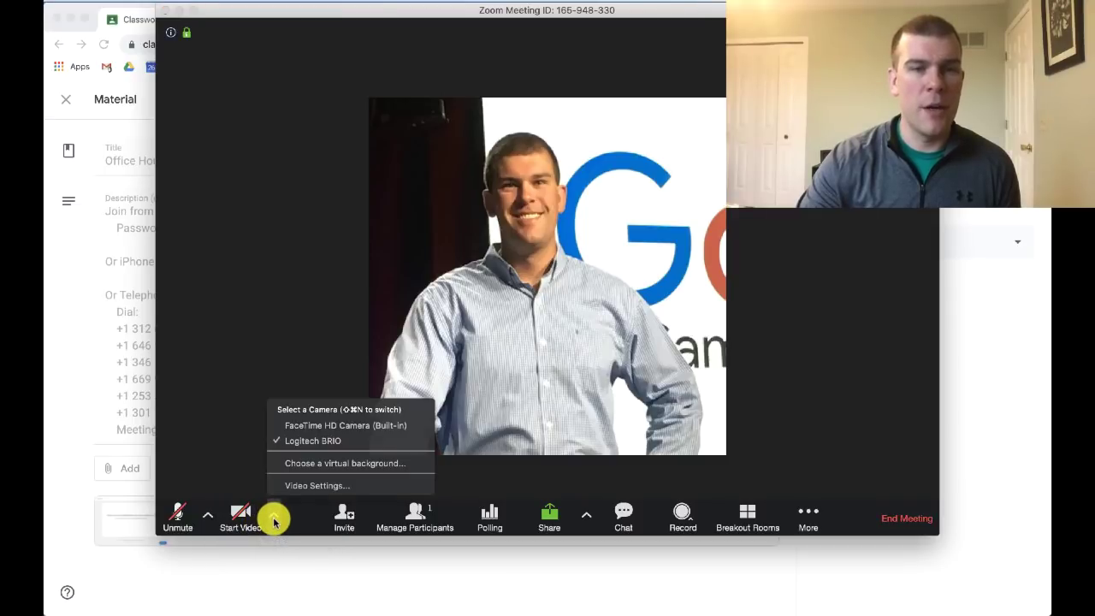
{"action": "left_click", "coordinate": [352, 465]}
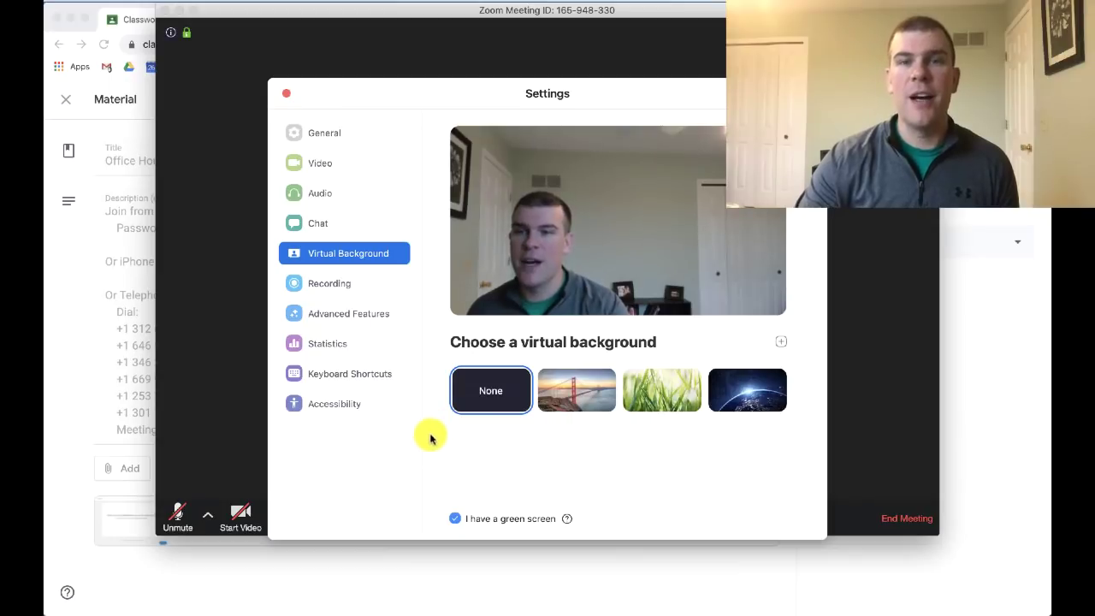
{"action": "left_click", "coordinate": [779, 349]}
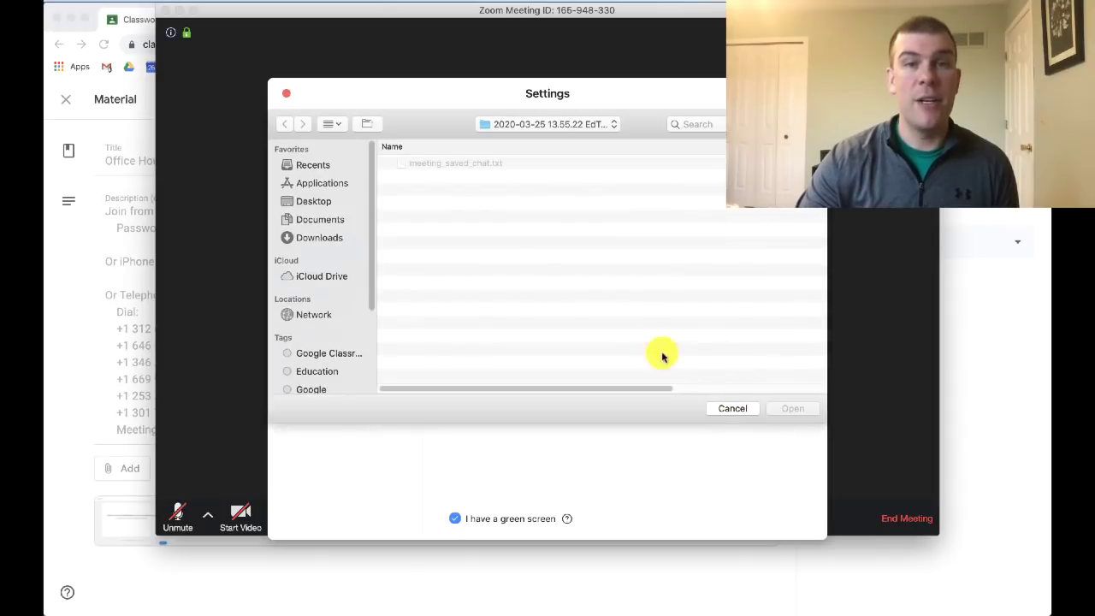
{"action": "left_click", "coordinate": [730, 409]}
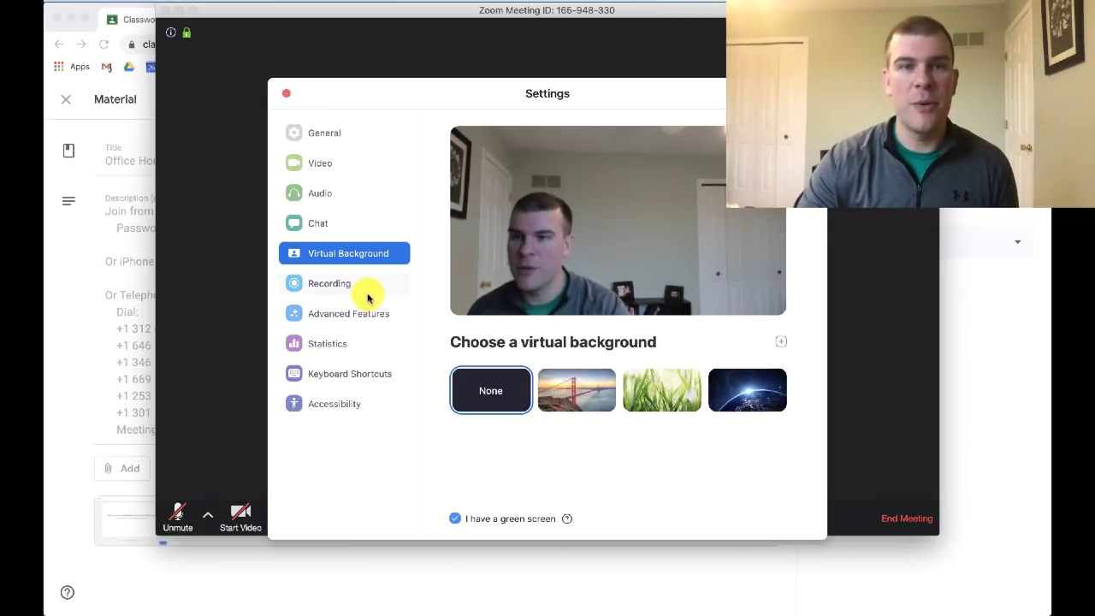
- Try to turn off the green screen option for virtual backgrounds, and view its help note
{"action": "left_click", "coordinate": [454, 519]}
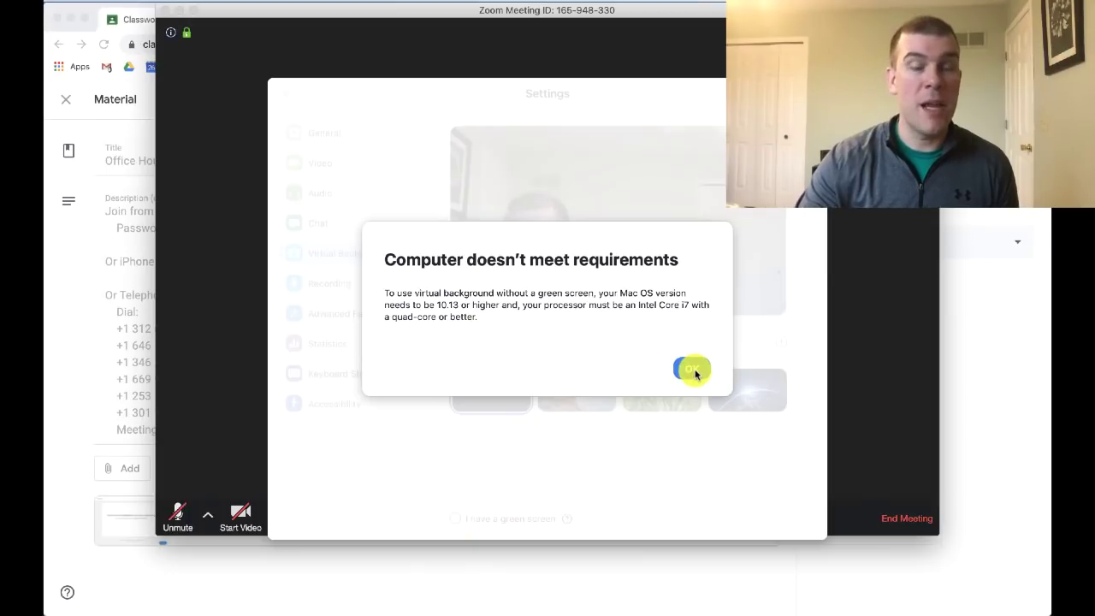
{"action": "left_click", "coordinate": [693, 369]}
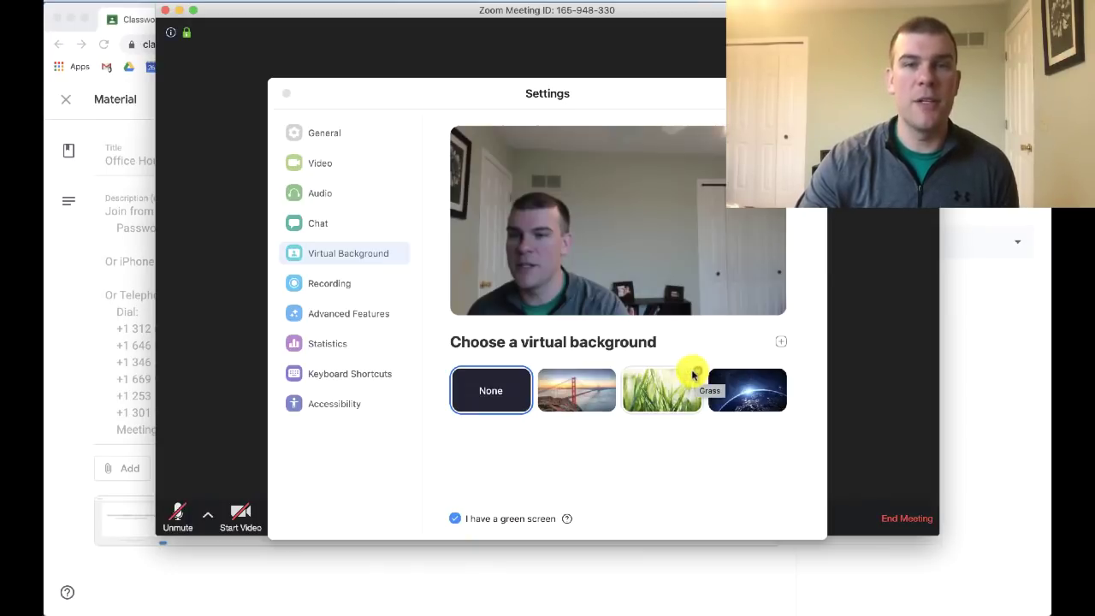
{"action": "mouse_move", "coordinate": [567, 518]}
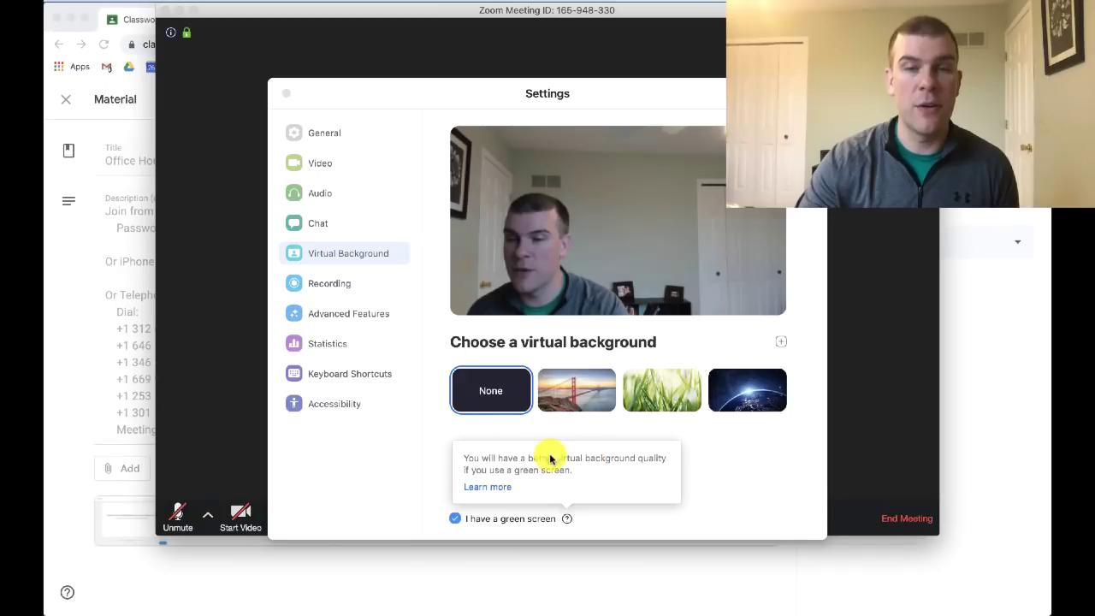
- Review the overall statistics and the video settings, and close the settings window
{"action": "left_click", "coordinate": [356, 349]}
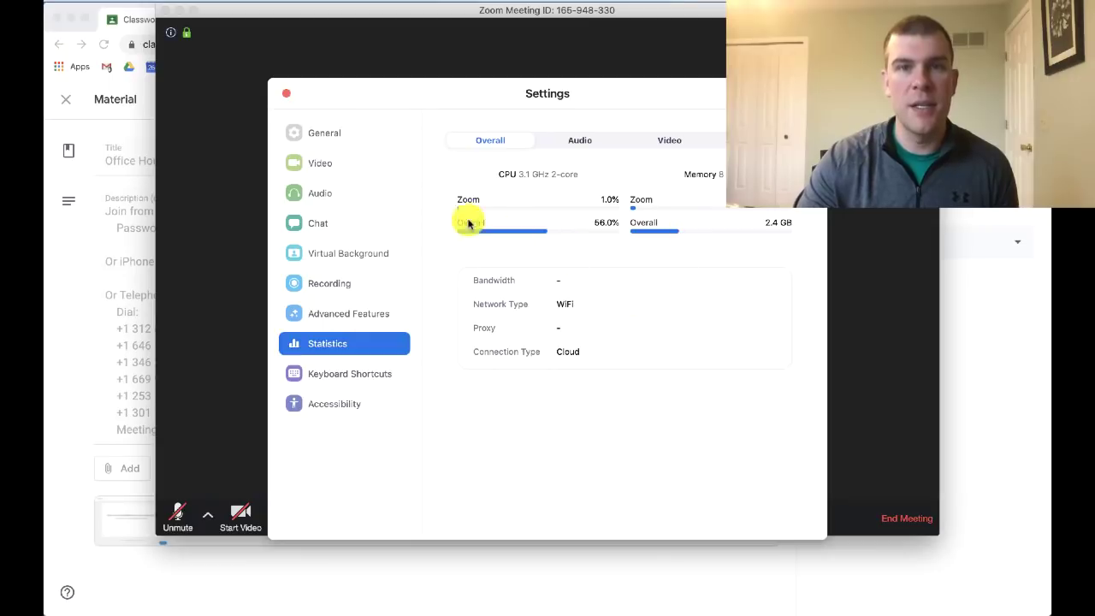
{"action": "left_click", "coordinate": [346, 159]}
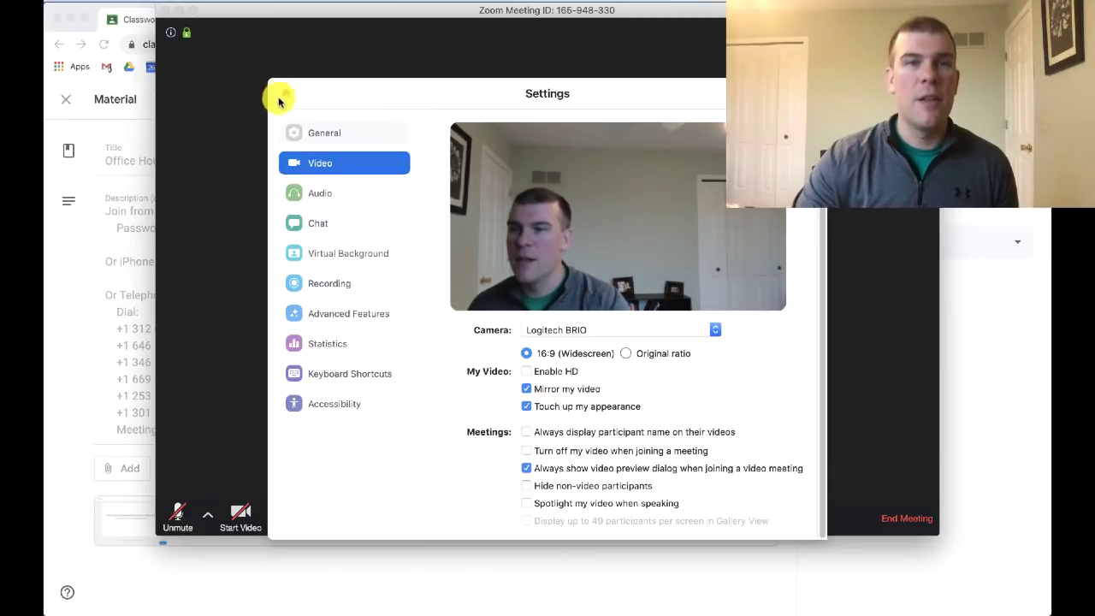
{"action": "key", "text": "super+w"}
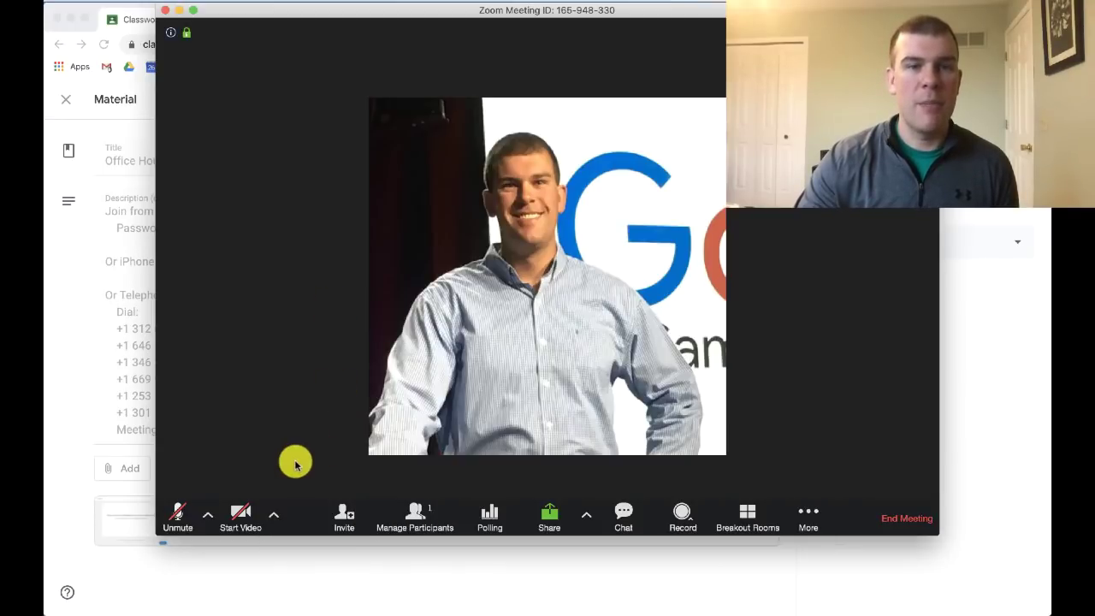
- Reopen the video settings from the meeting's camera options to examine them, and close them
{"action": "left_click", "coordinate": [275, 513]}
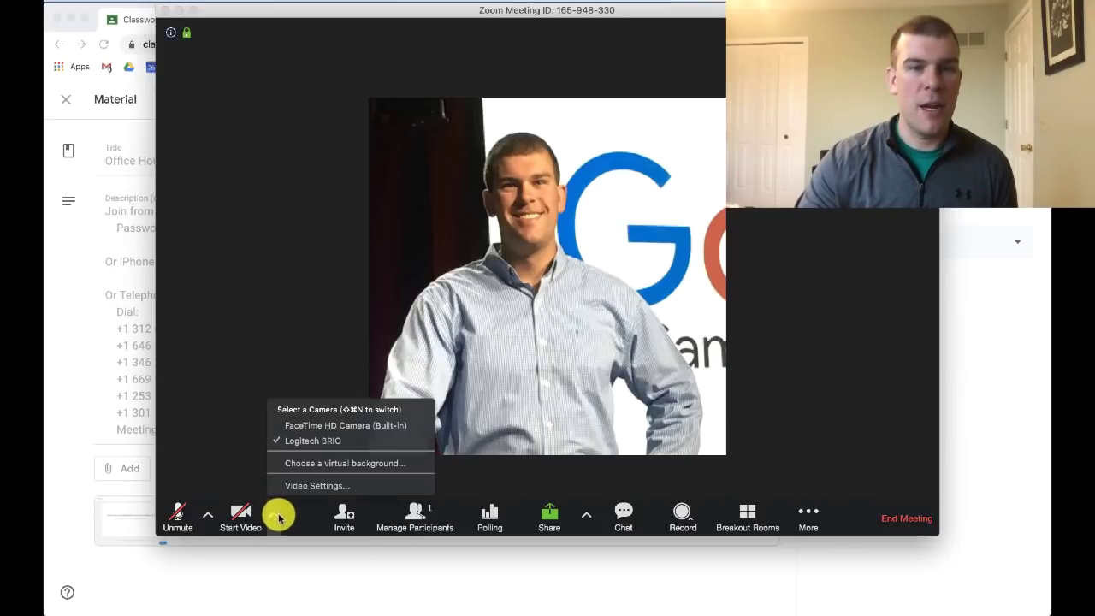
{"action": "left_click", "coordinate": [315, 487]}
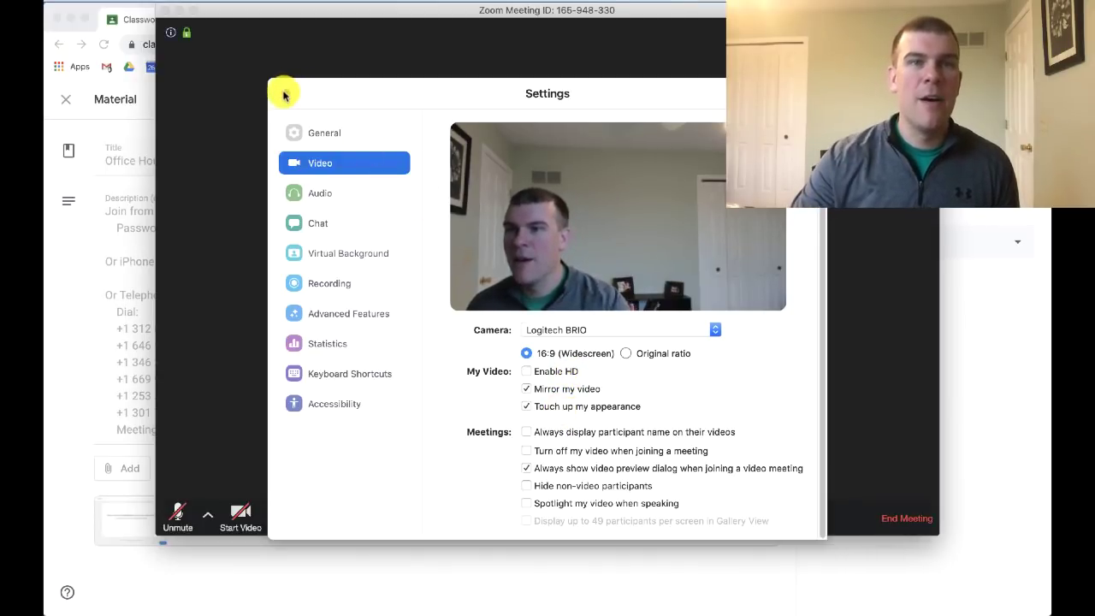
{"action": "left_click", "coordinate": [282, 94]}
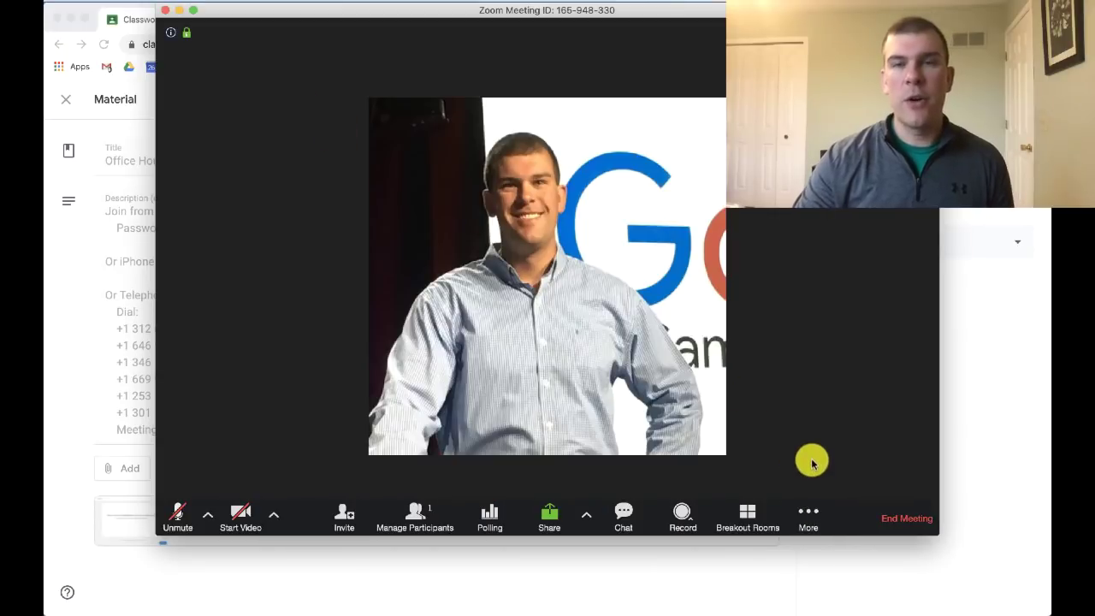